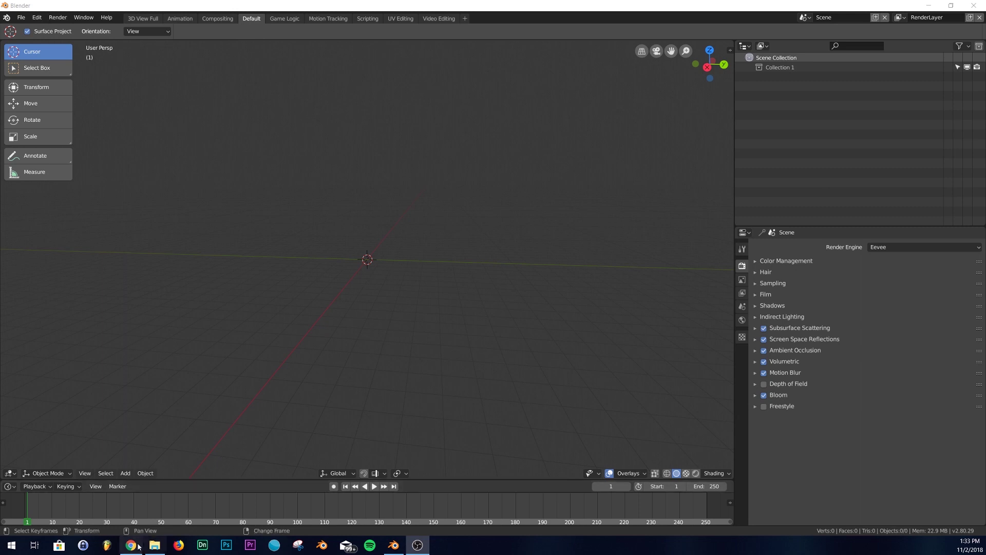
Watch the swirling blue-and-white smoke video post on Instagram, then close it and return to the profile top
left_click(138, 547)
left_click(325, 322)
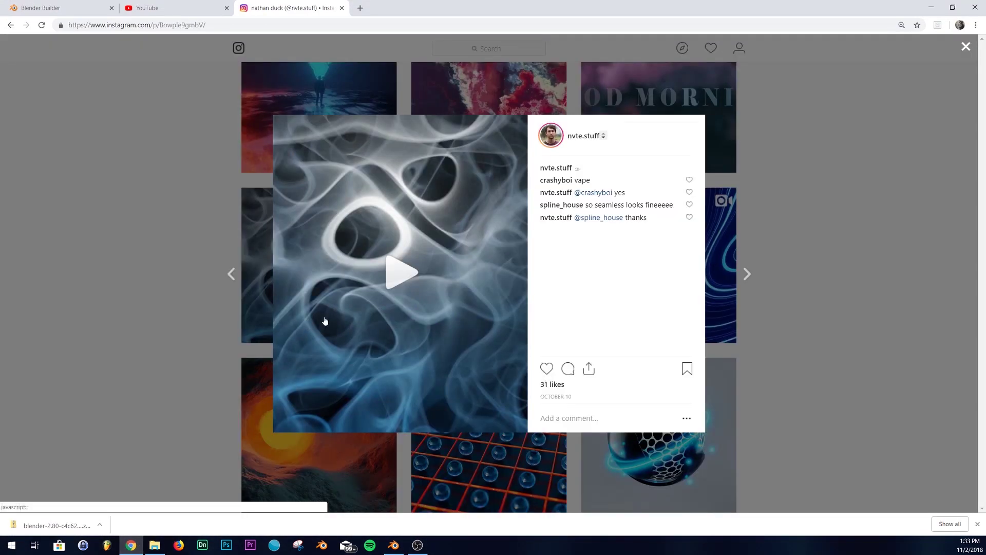
left_click(396, 279)
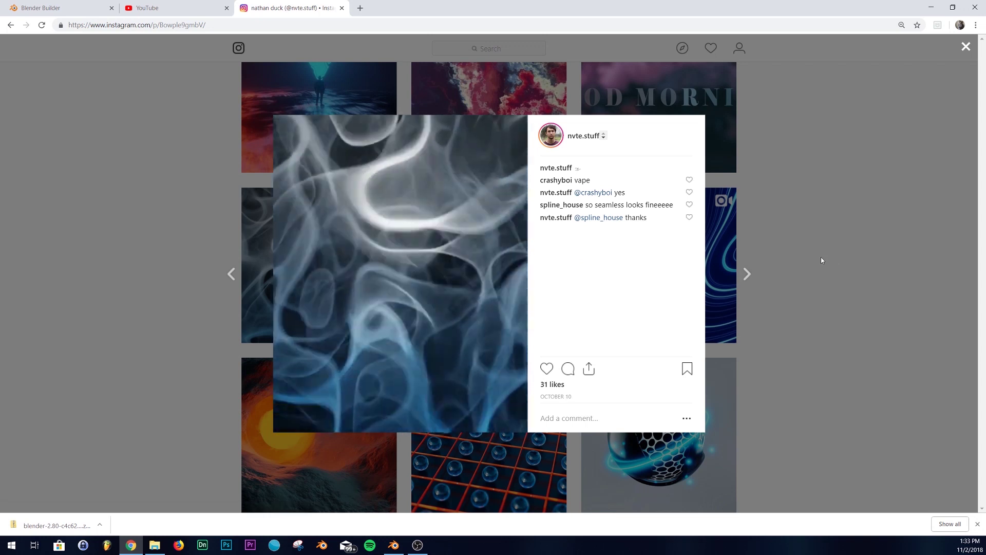
left_click(902, 104)
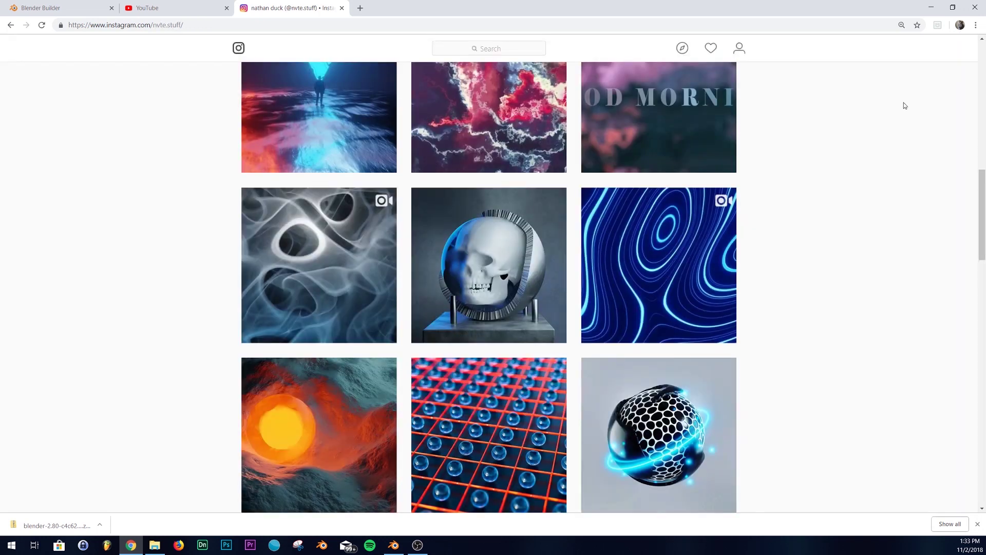
scroll(662, 309, "up", 15)
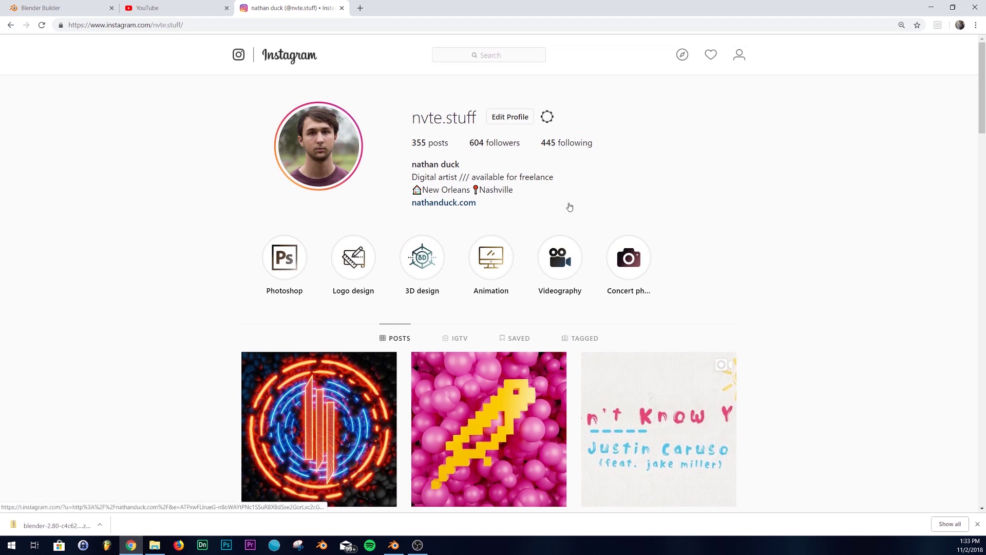
left_click(931, 8)
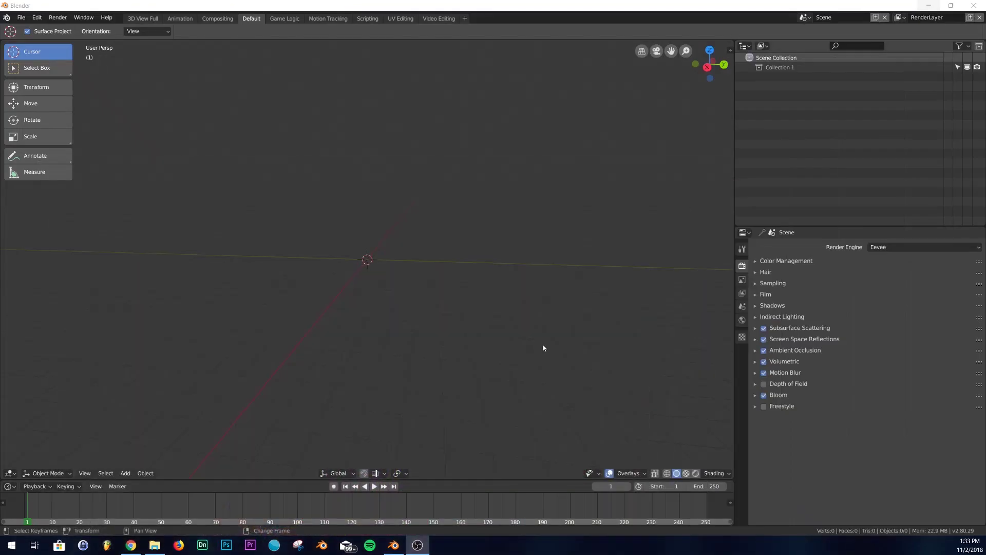
middle_click_drag(353, 284, 375, 301)
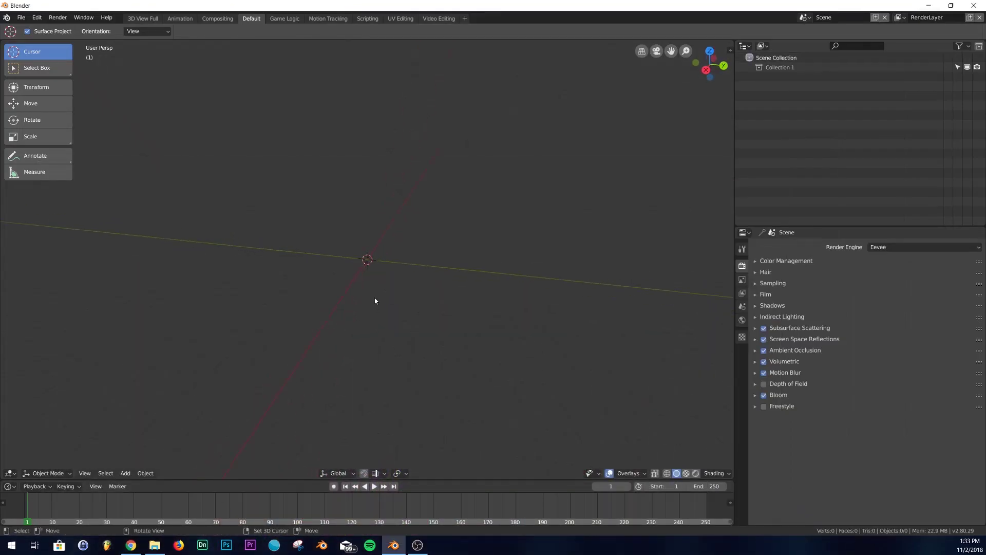
key("shift+a")
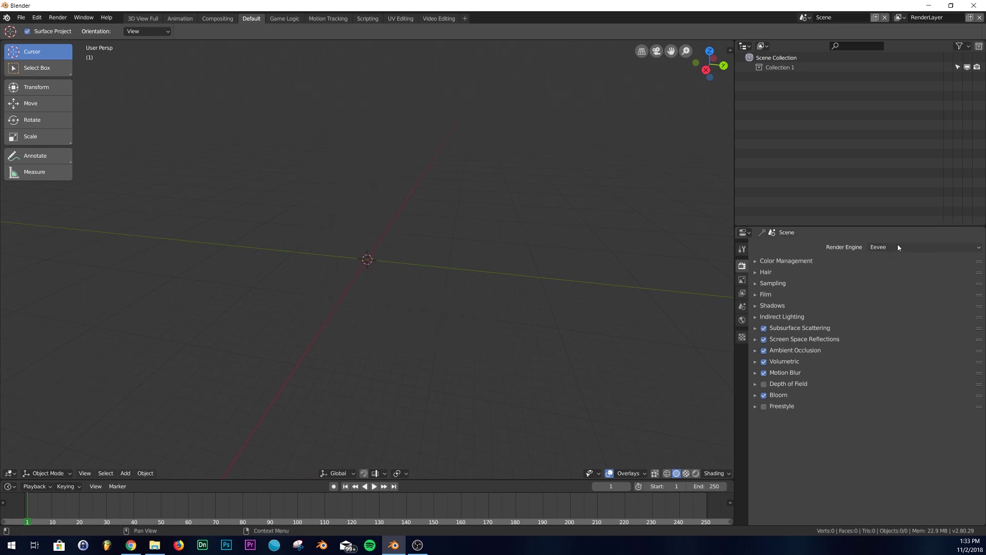
left_click(894, 247)
left_click(889, 239)
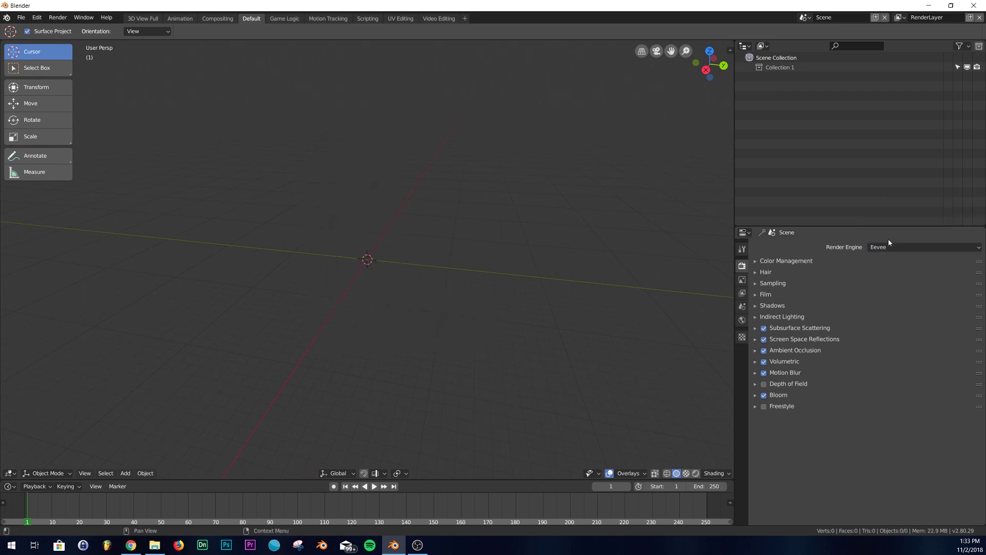
left_click(780, 385)
left_click(781, 385)
left_click(780, 407)
left_click(788, 408)
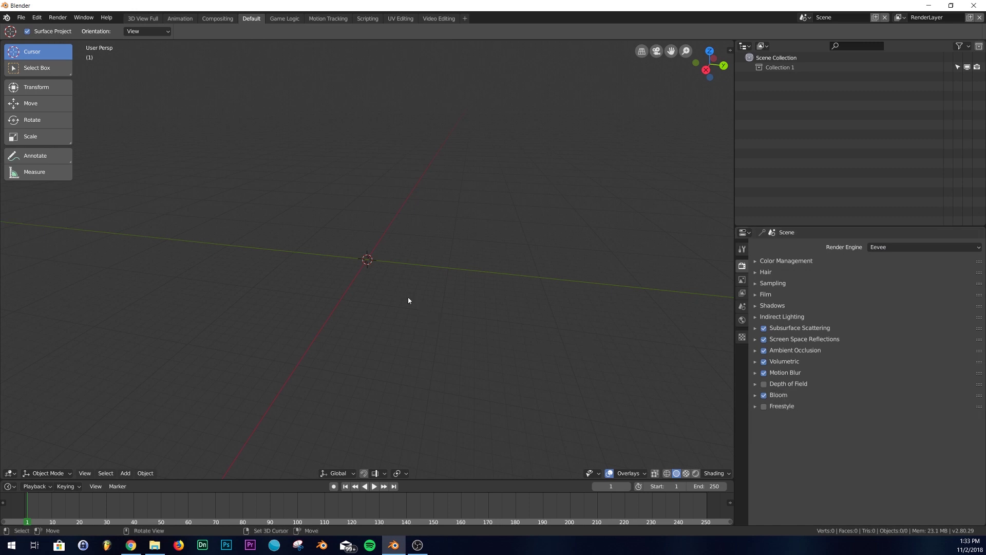
Add a cube and scale it up to about 5.186
key("shift+a")
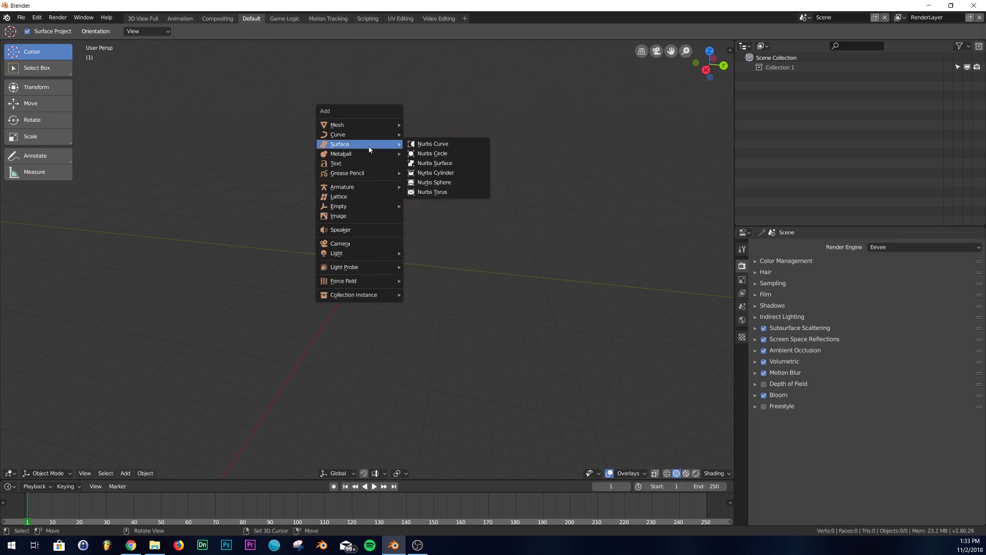
mouse_move(394, 125)
left_click(424, 134)
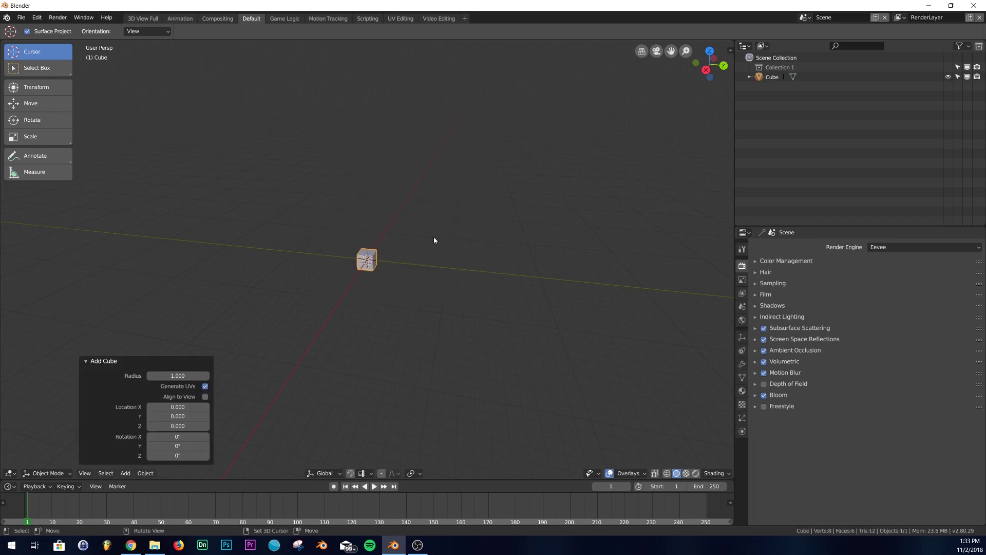
key("s")
left_click(732, 270)
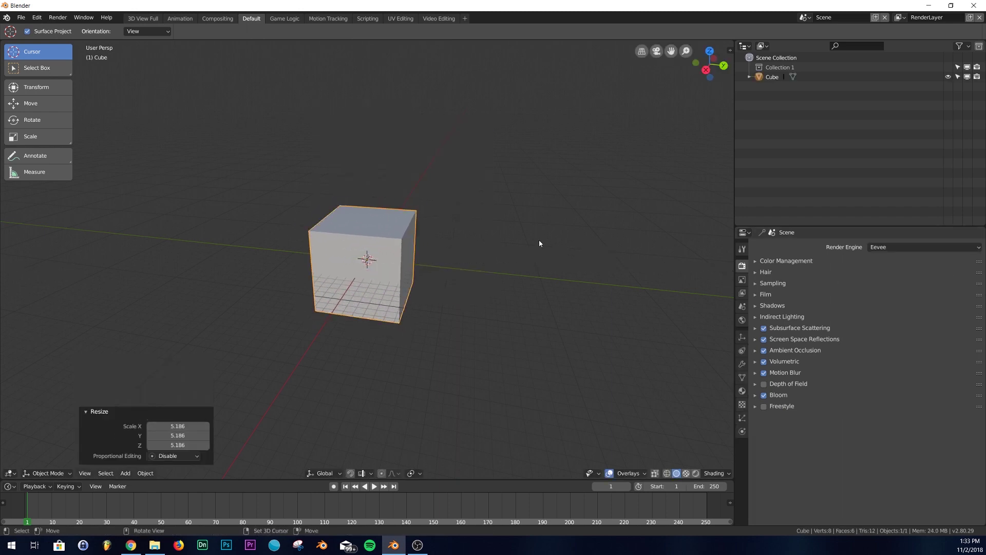
middle_click_drag(538, 240, 411, 253)
Add a camera at the origin and switch the viewport to wireframe shading
key("shift+a")
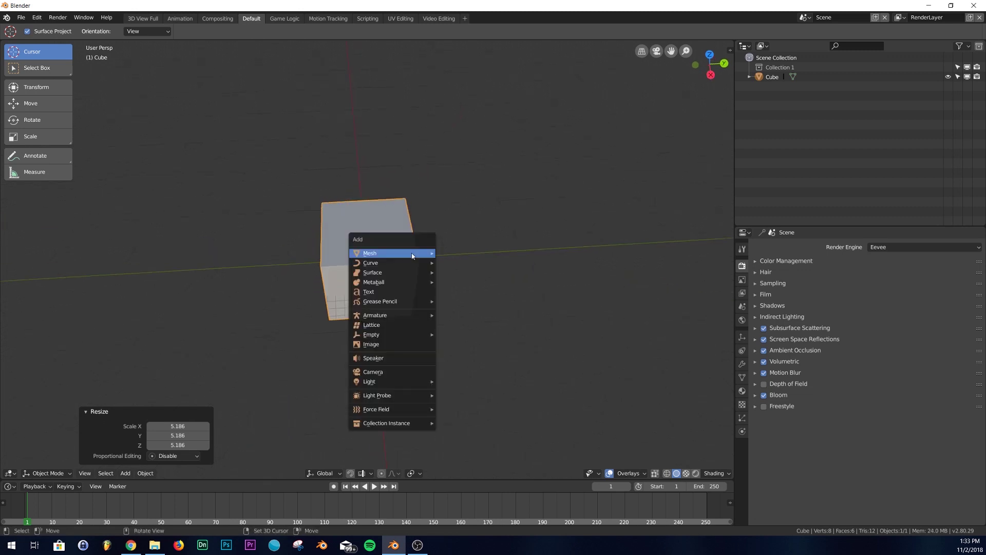
left_click(377, 373)
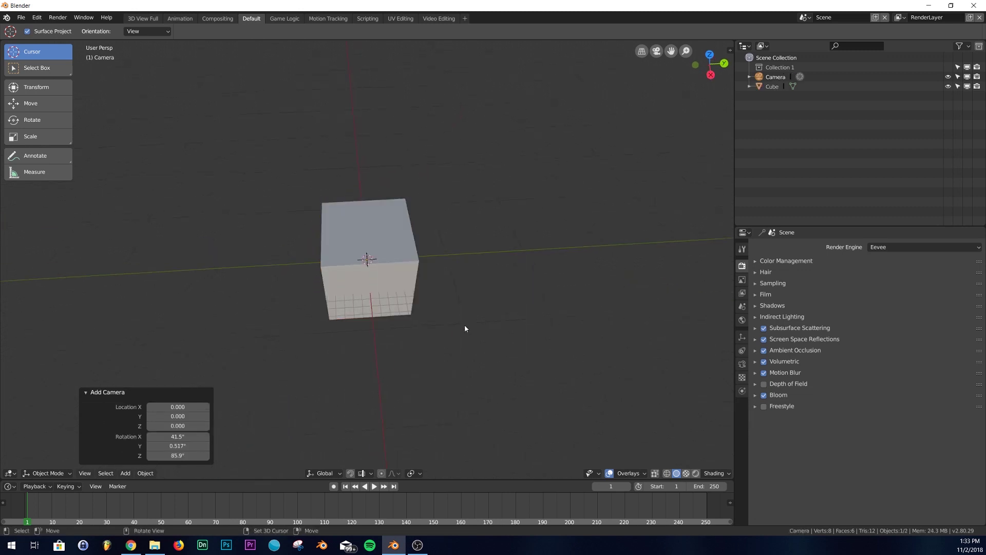
key("z")
left_click(390, 326)
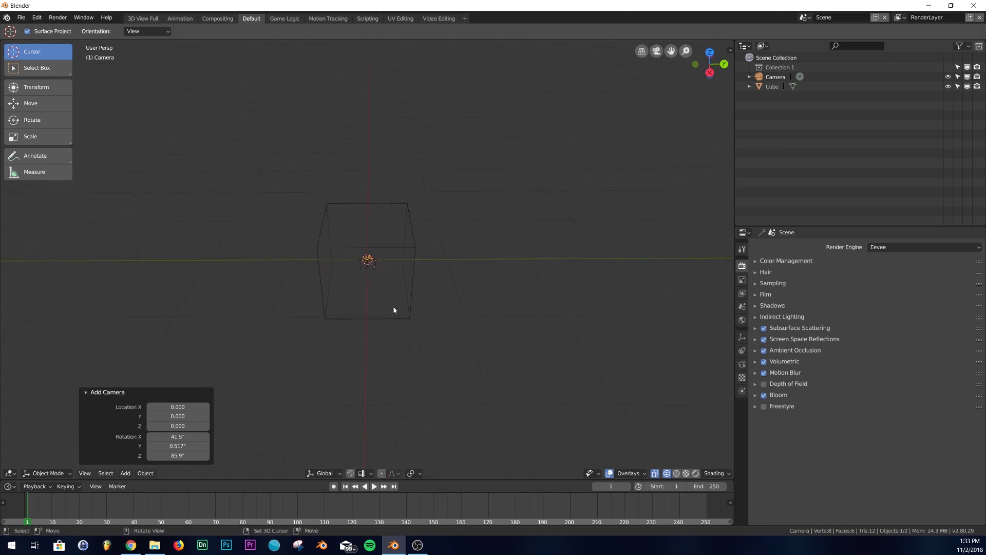
left_click(742, 365)
Set the camera's X, Y and Z rotation to 0° and look through the camera
left_click(742, 352)
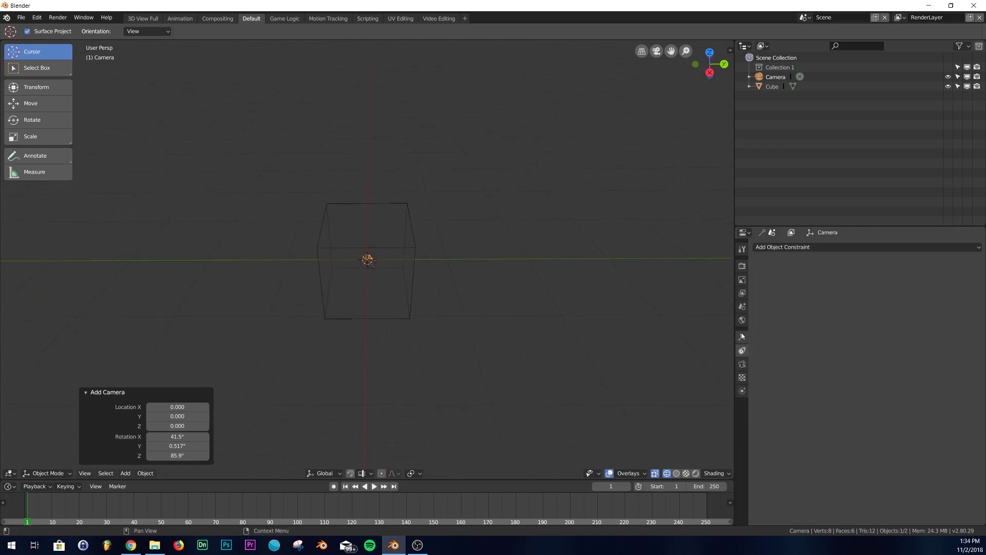
left_click(742, 336)
left_click(934, 276)
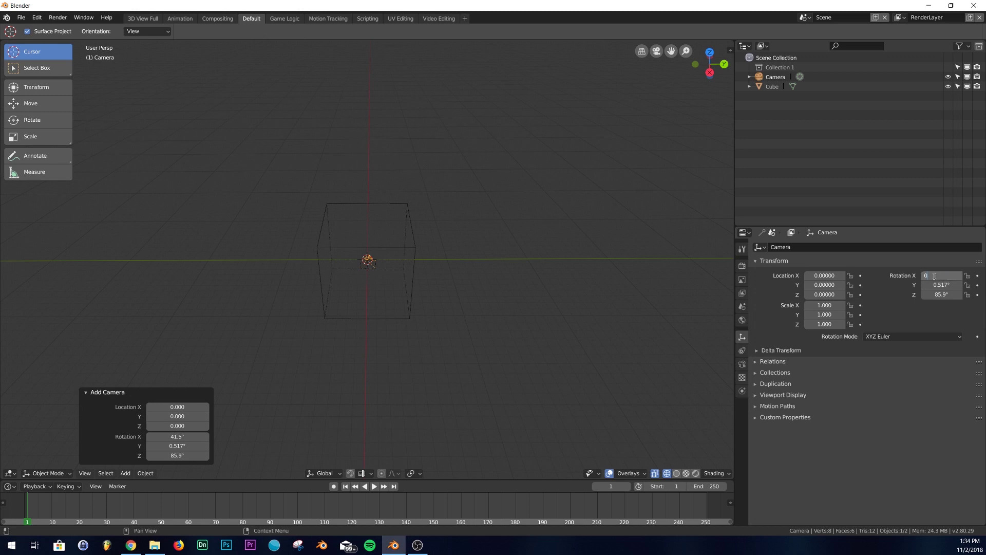
type("0")
key("Tab")
type("0")
key("Return")
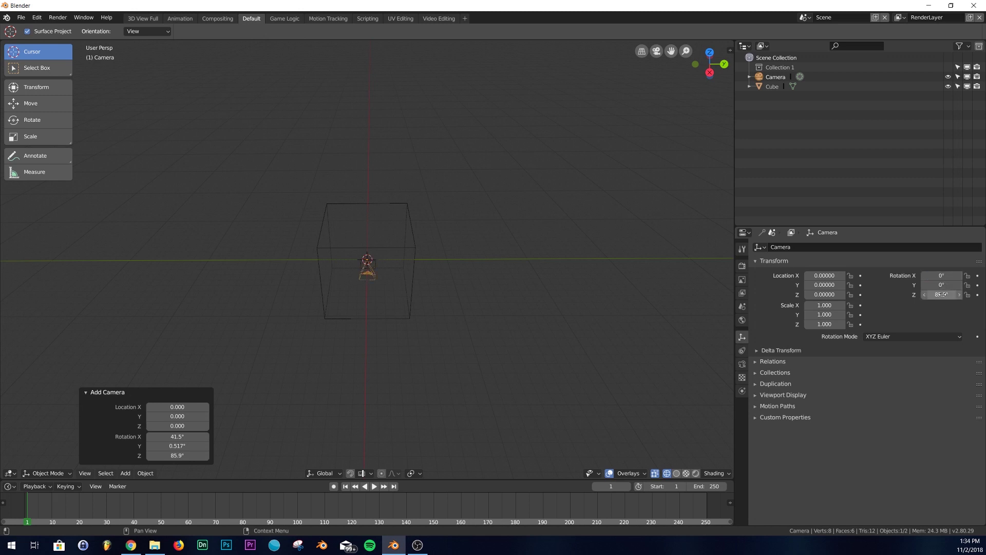
left_click(942, 294)
type("0")
key("Return")
key("KP_0")
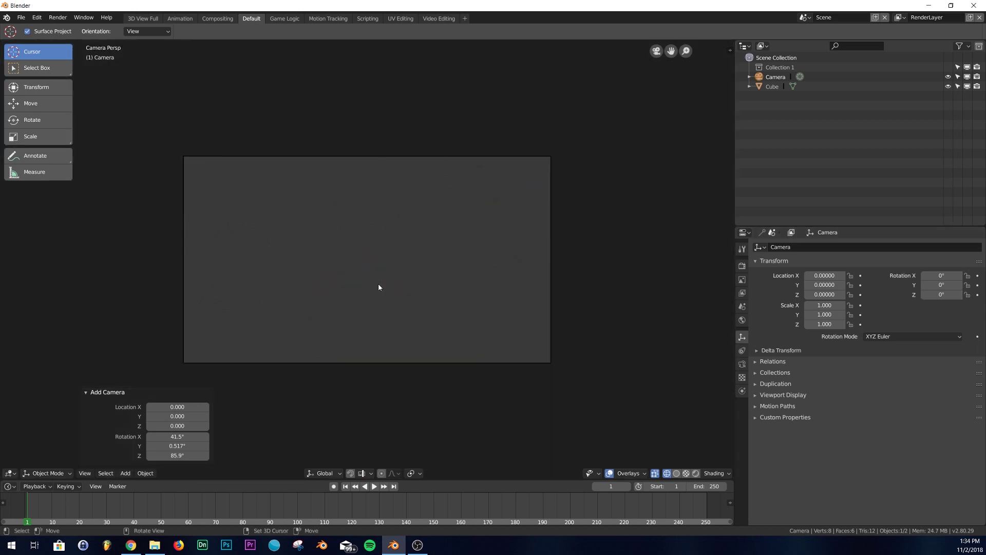
Raise the camera along Z to about 19.19 in solid shading and fit the camera frame
key("g")
key("z")
key("z")
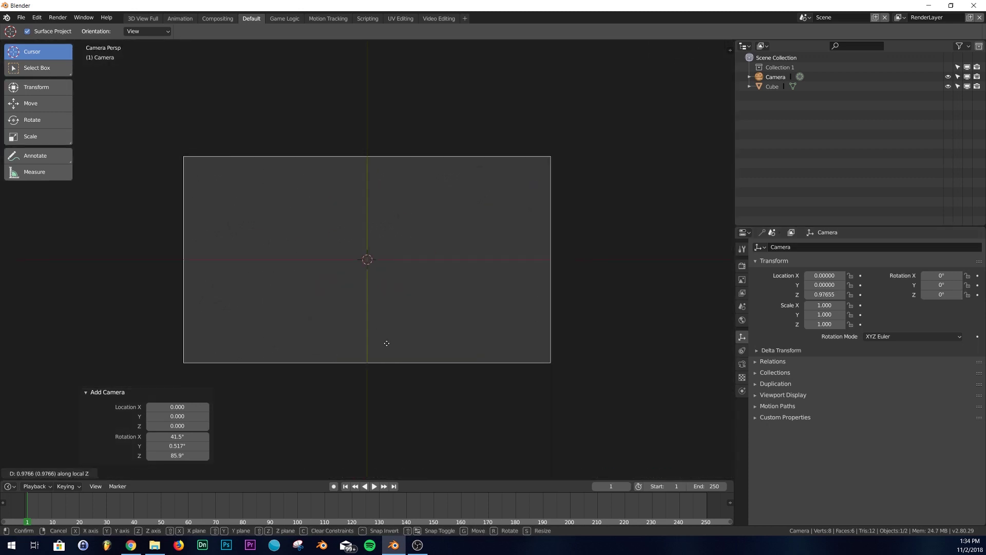
left_click(424, 400)
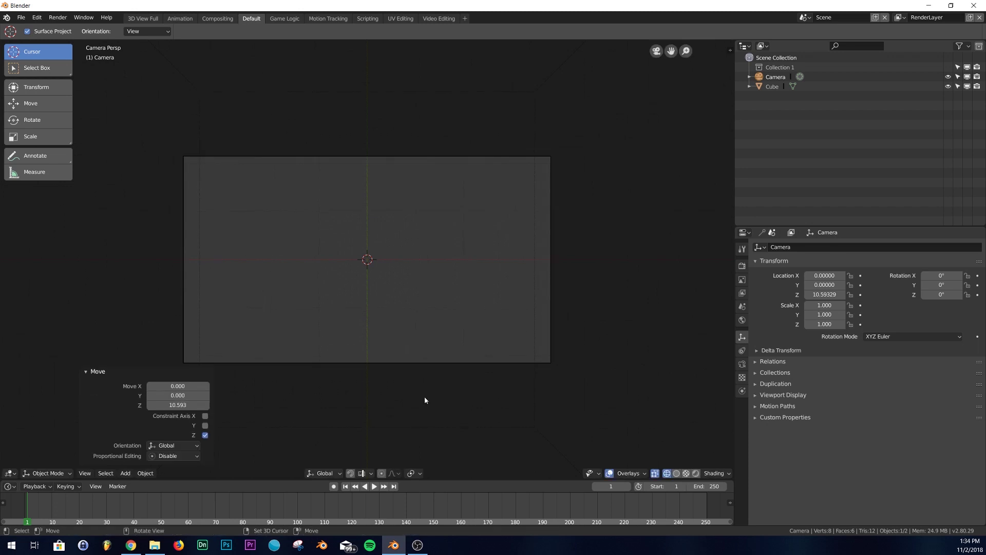
key("z")
left_click(499, 396)
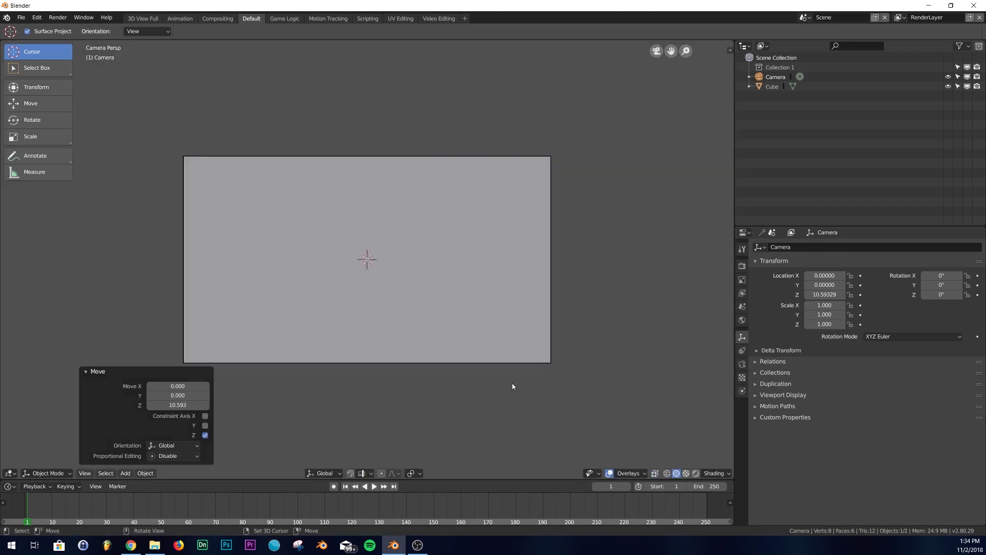
scroll(519, 318, "down", 4)
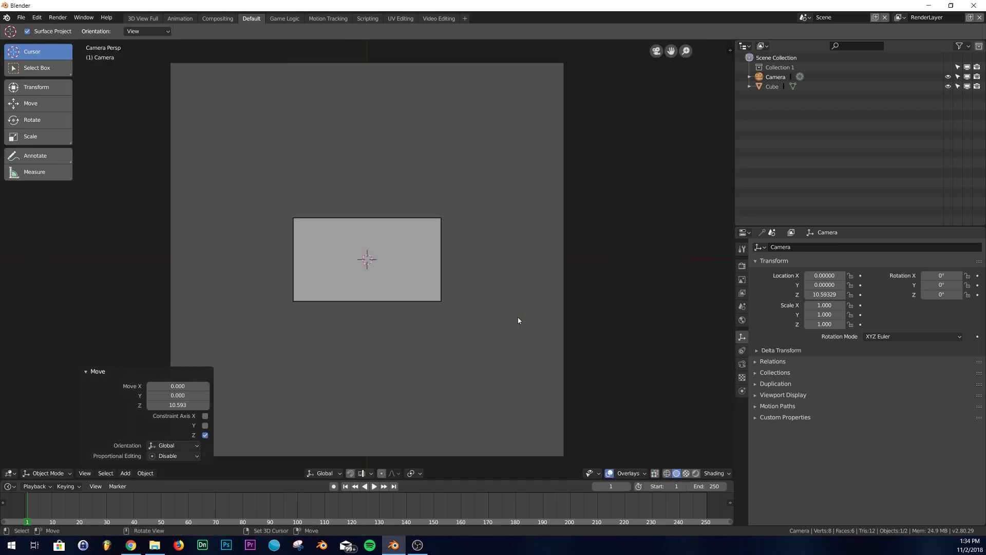
key("g")
key("z")
key("z")
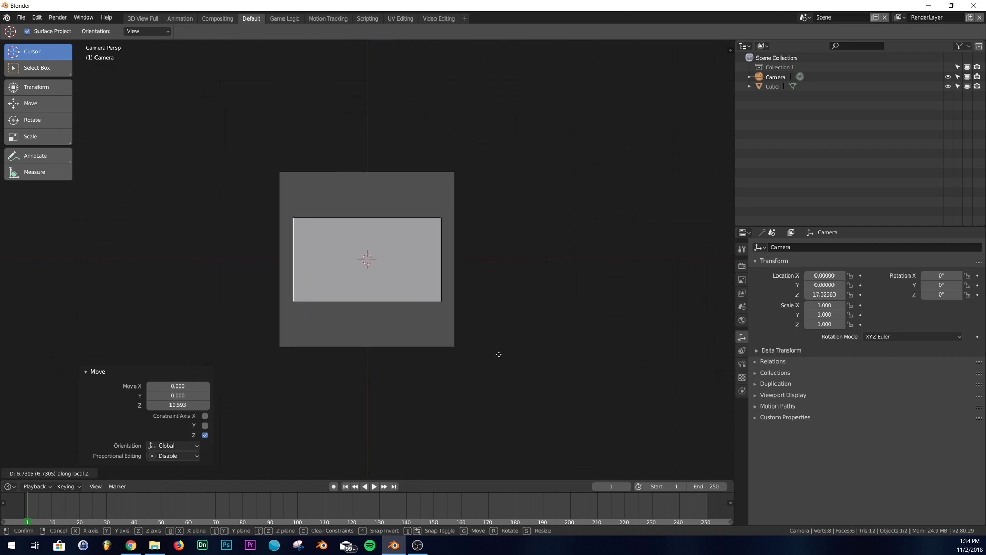
left_click(399, 304)
key("Home")
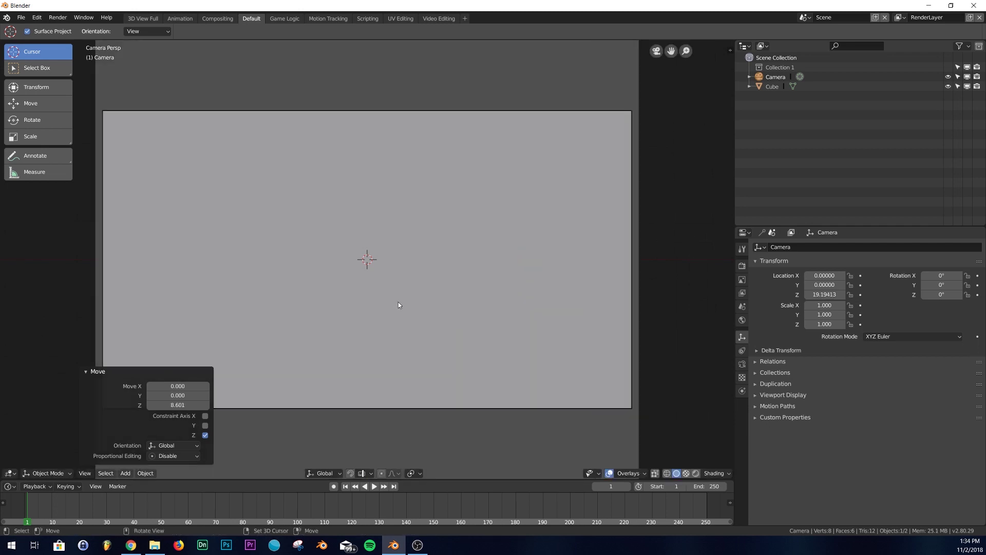
scroll(399, 304, "up", 1)
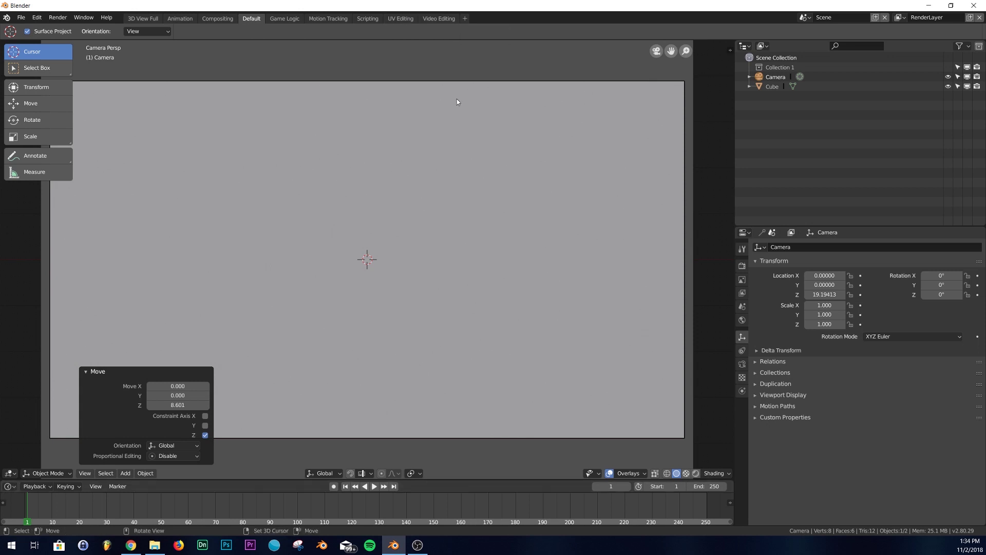
In UV Editing, turn the image editor into the Shader Editor and give the cube a new material
left_click(400, 19)
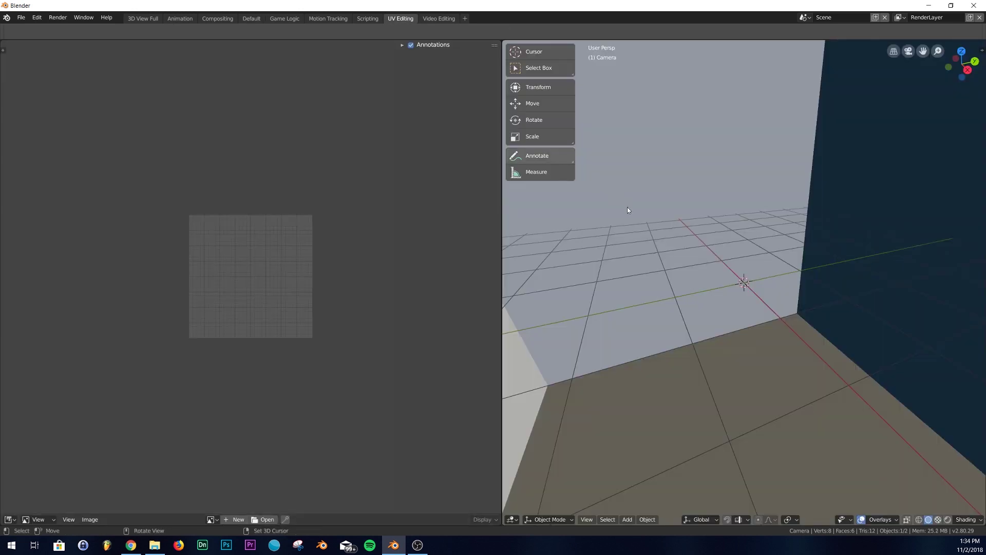
key("KP_0")
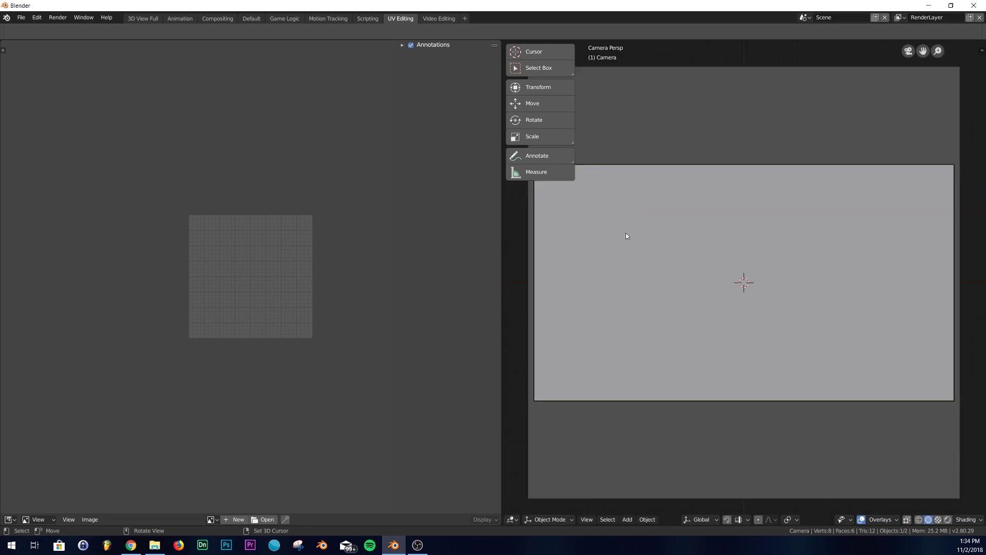
left_click(10, 519)
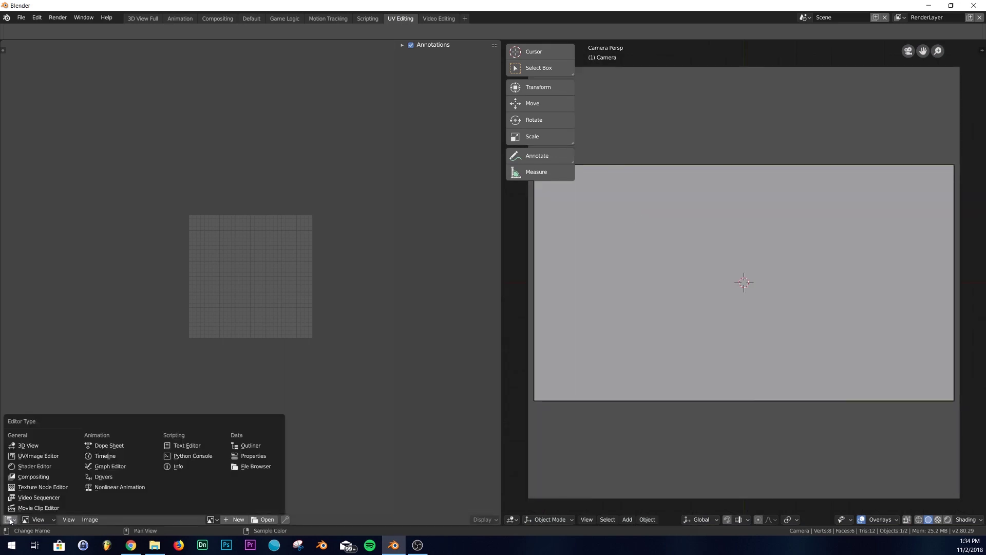
left_click(42, 467)
left_click_drag(414, 295, 578, 306)
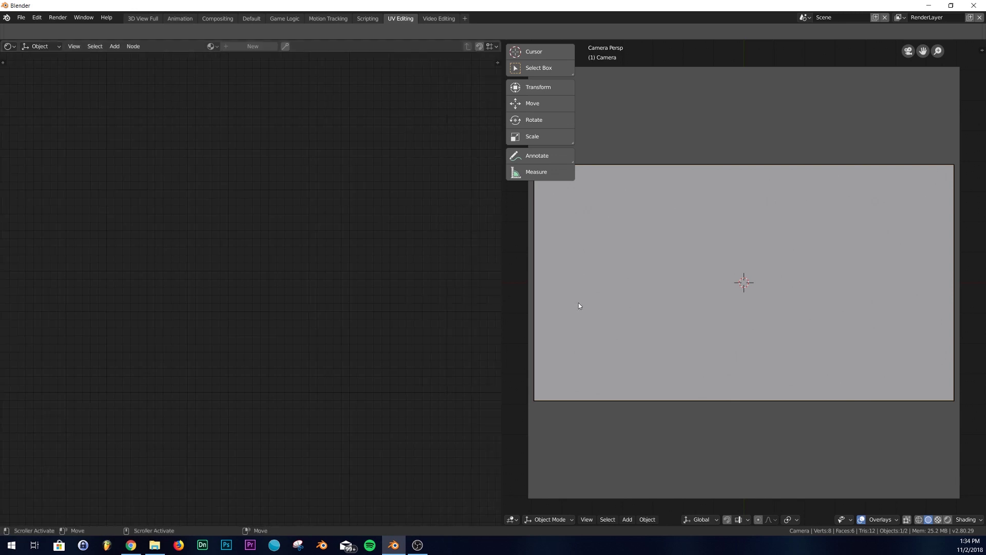
left_click(653, 264)
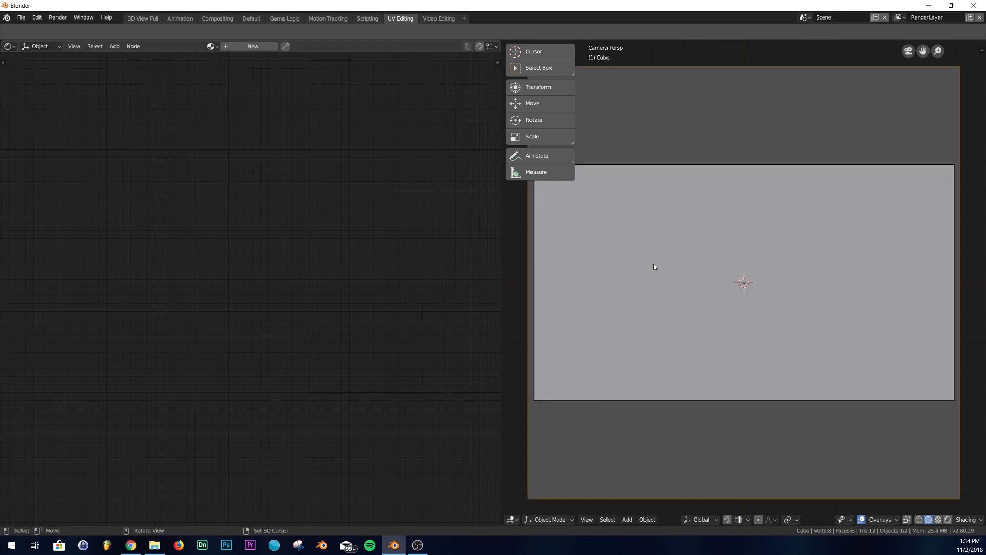
left_click(251, 46)
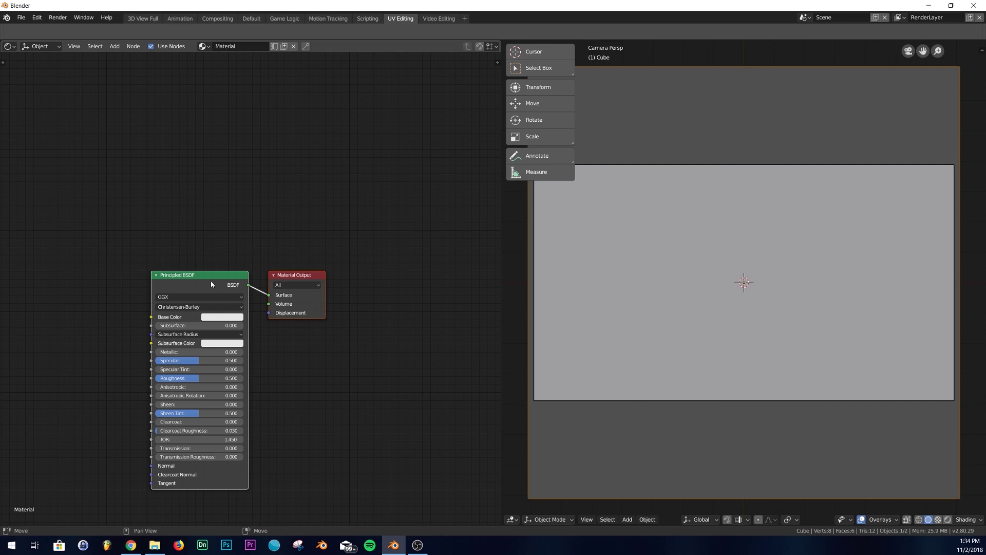
Replace the Principled BSDF with a Volume Scatter node wired to the output's Volume input
key("x")
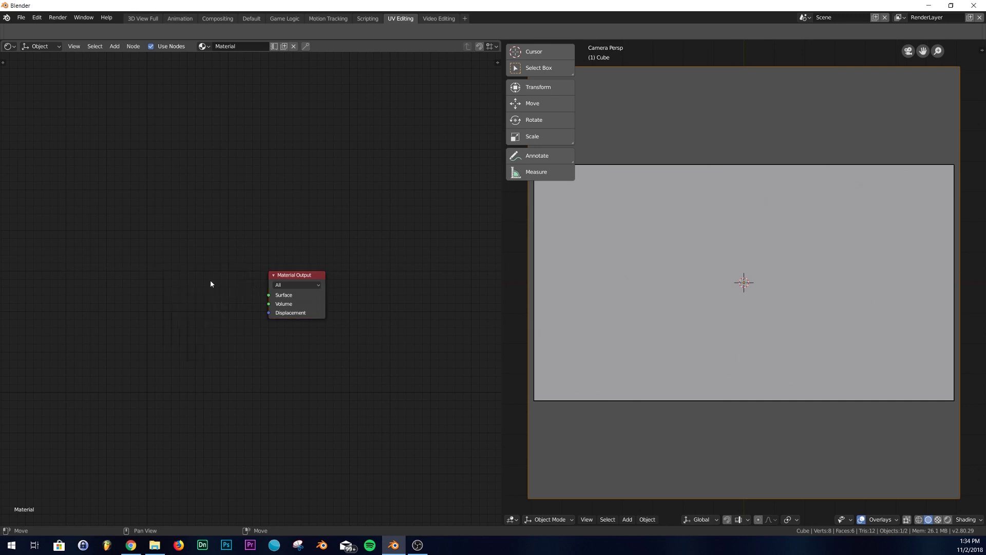
key("shift+a")
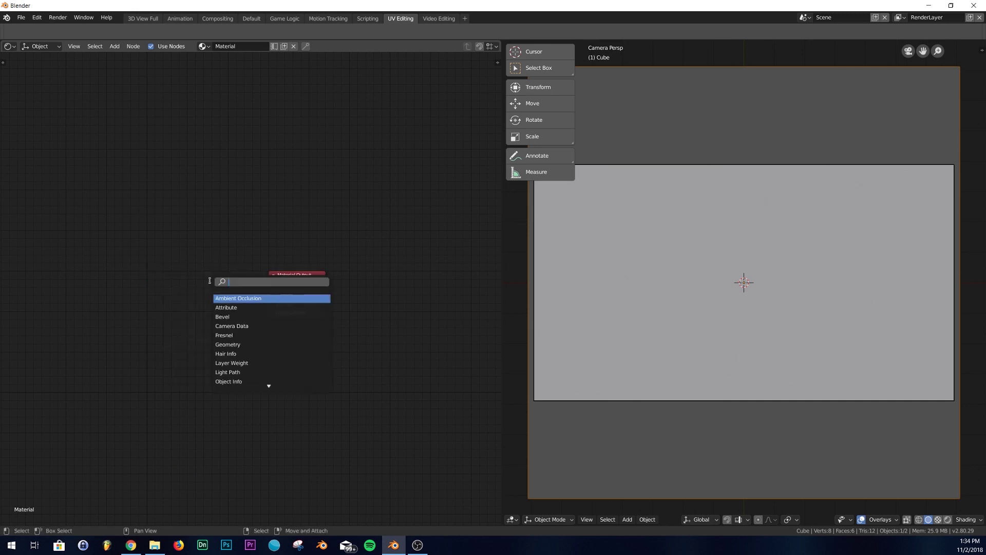
type("vol")
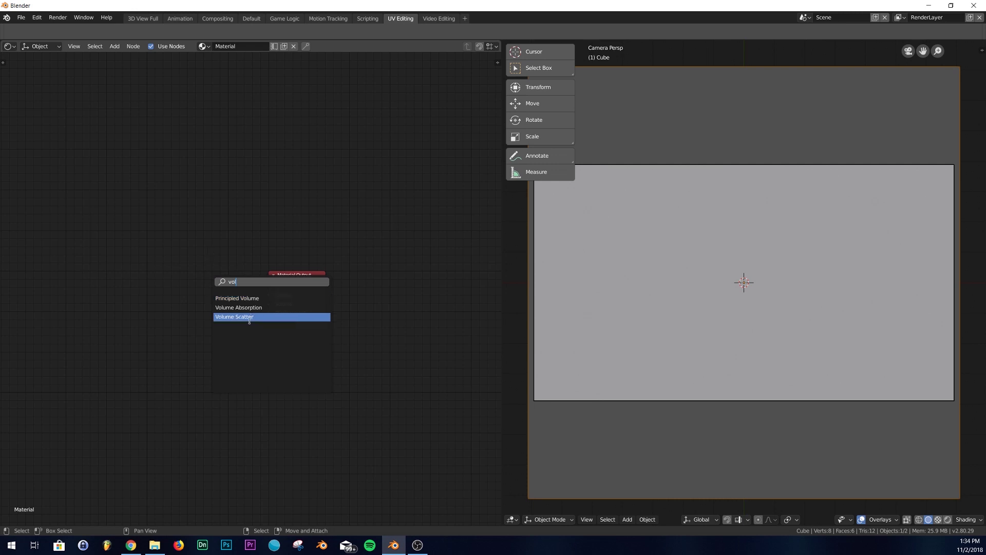
left_click(251, 317)
left_click(251, 319)
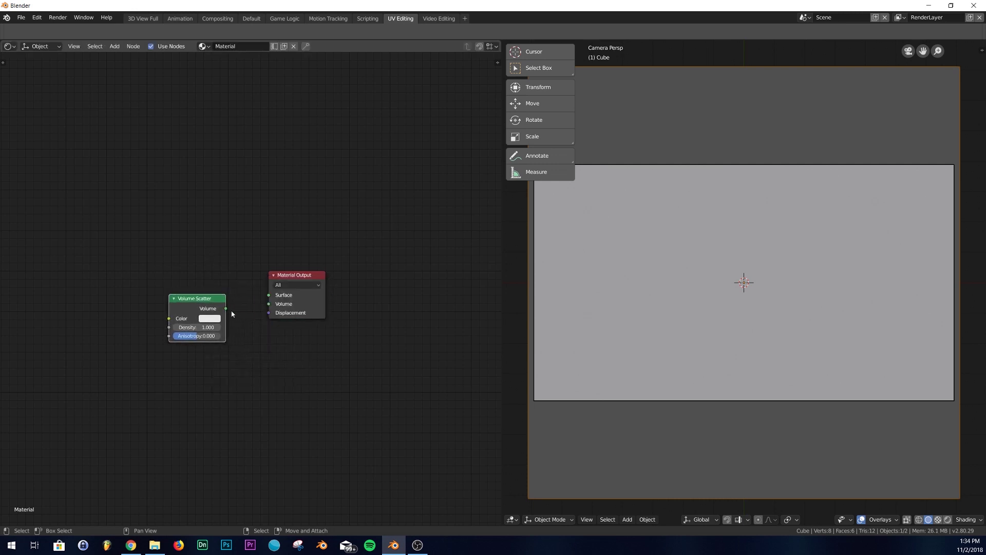
left_click_drag(226, 312, 269, 303)
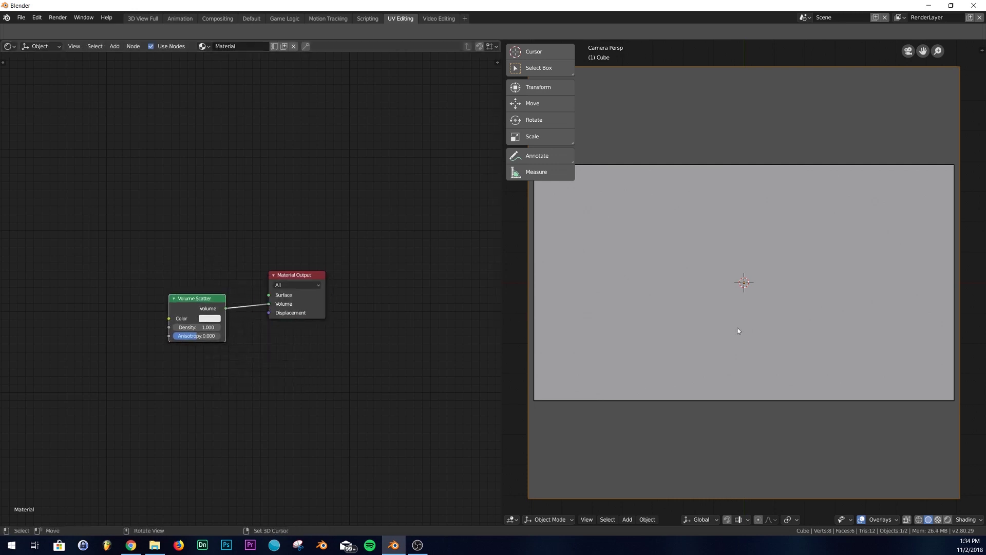
Add an Area light to the scene
middle_click_drag(733, 330, 727, 272)
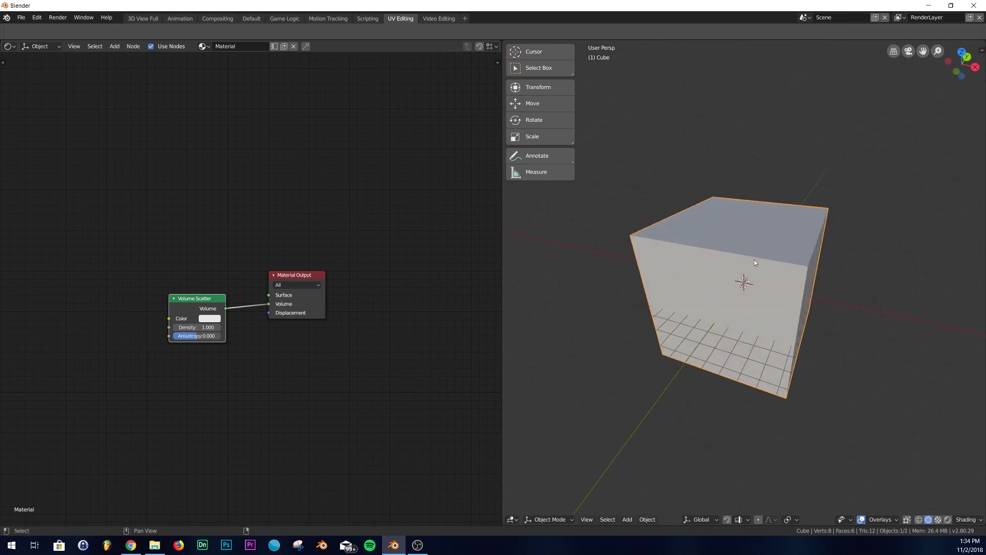
key("shift+a")
mouse_move(726, 393)
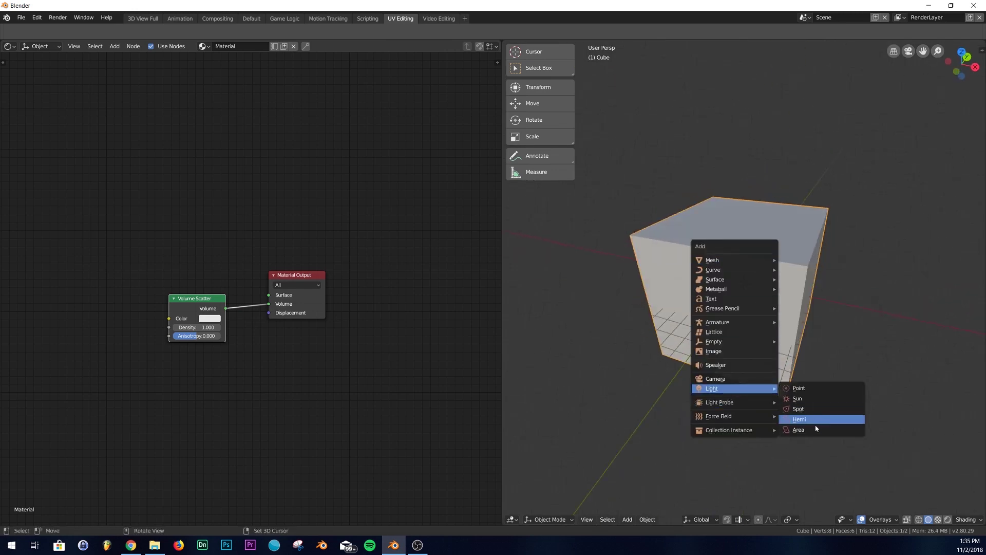
left_click(800, 429)
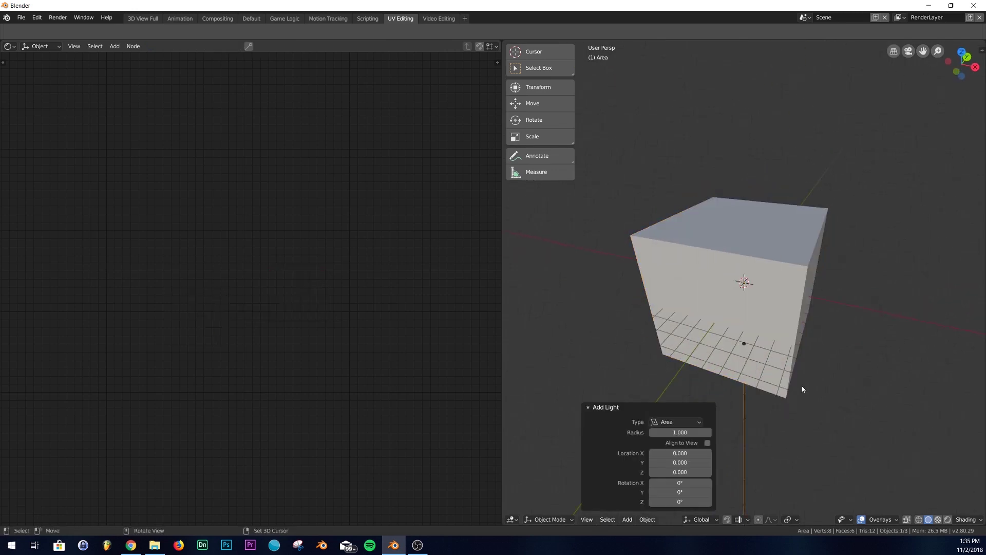
Raise the Area light above the cube and scale it up to about 10.6
left_click(536, 48)
left_click(524, 87)
left_click_drag(744, 232, 788, 291)
middle_click_drag(788, 291, 804, 321)
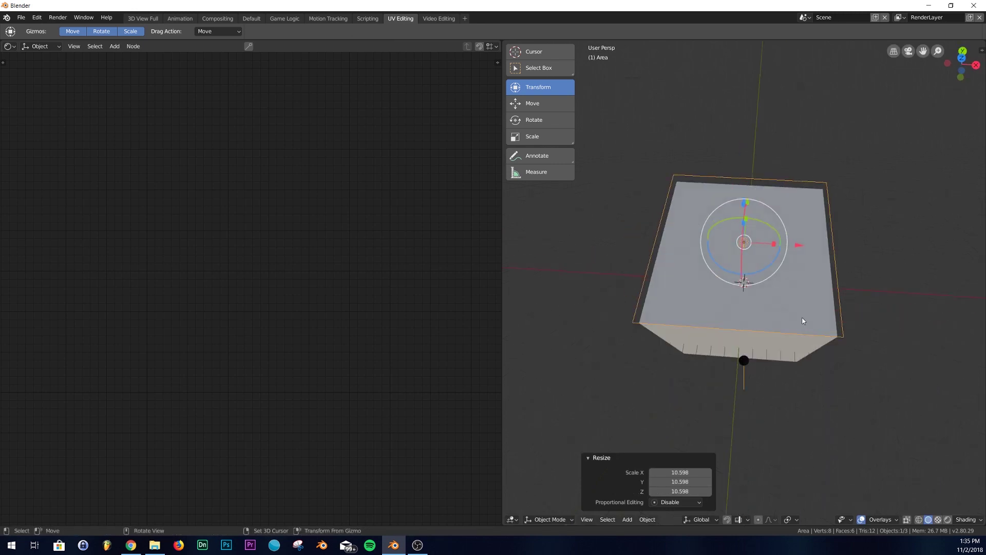
Reselect the cube, view through the camera, and recentre the Volume Scatter node
left_click(804, 321)
key("KP_0")
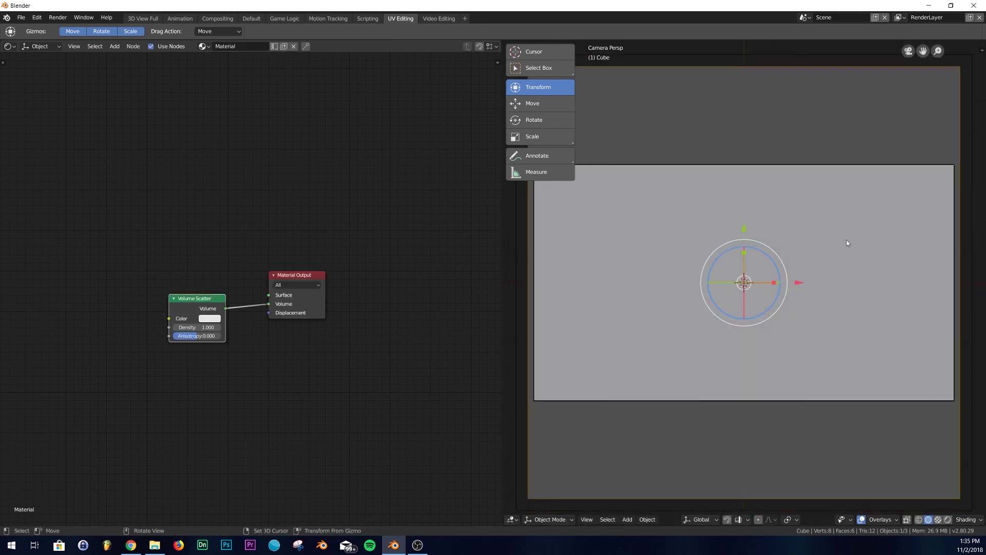
middle_click_drag(221, 353, 331, 322)
left_click_drag(295, 271, 316, 266)
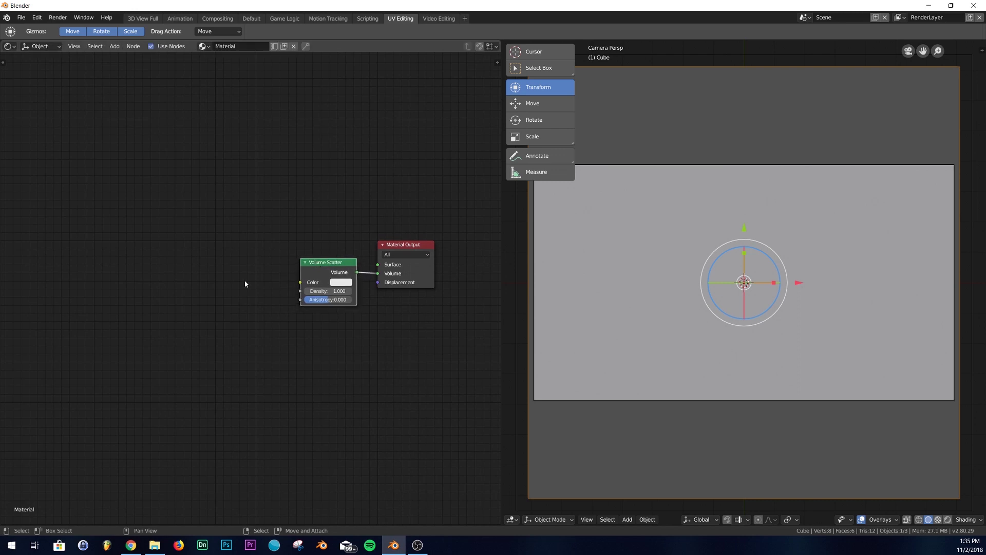
key("shift+a")
Add a Voronoi Texture and feed its Color into Volume Scatter Density
left_click(209, 294)
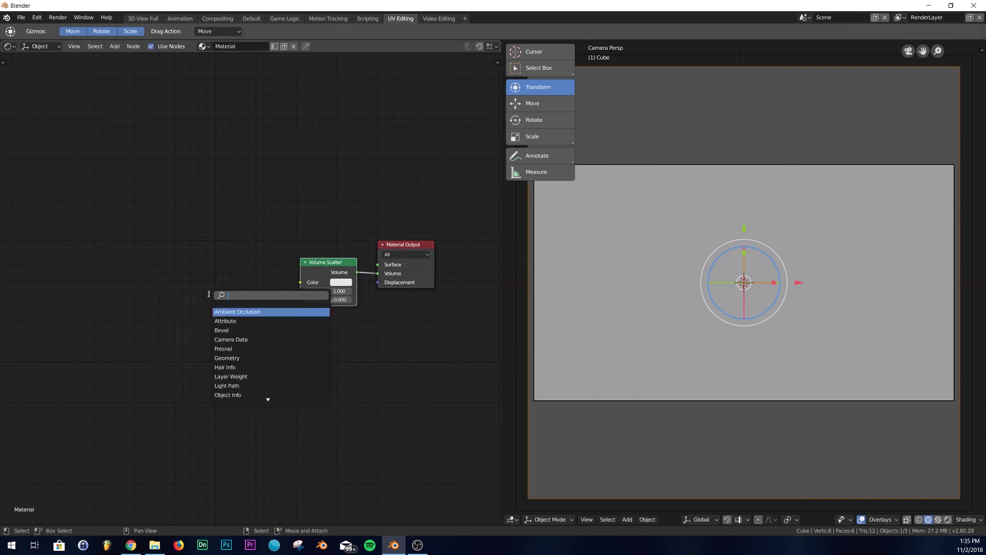
type("vor")
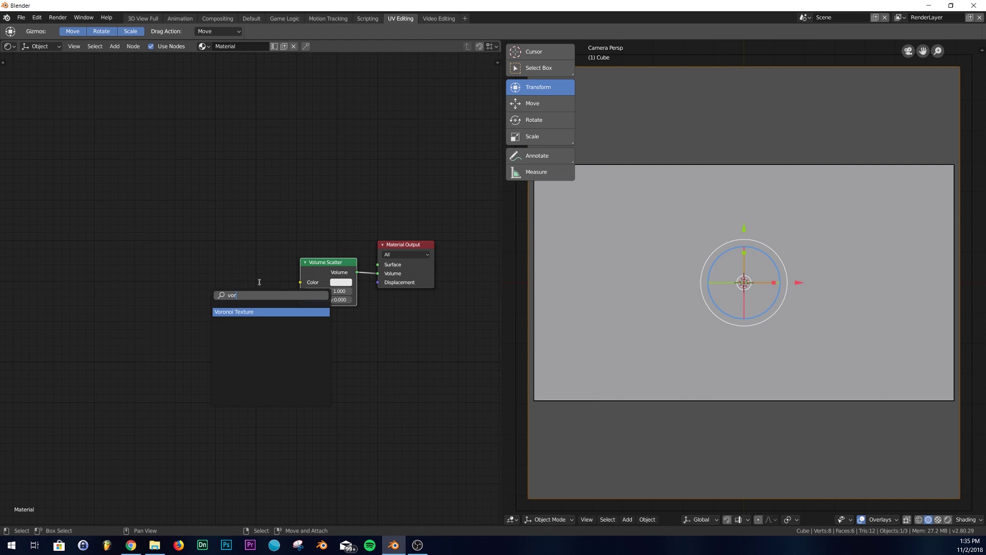
left_click(239, 312)
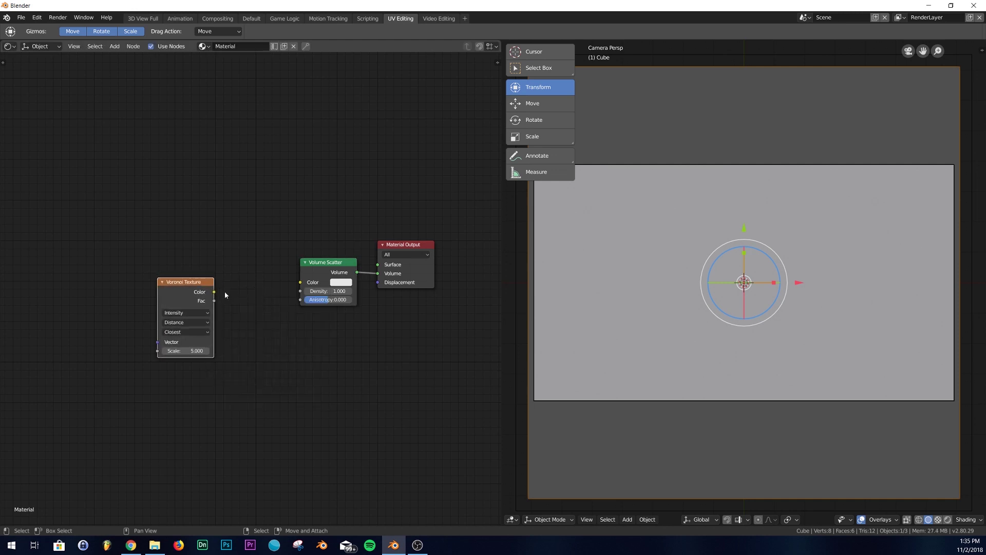
left_click_drag(215, 292, 301, 291)
middle_click_drag(290, 311, 380, 295)
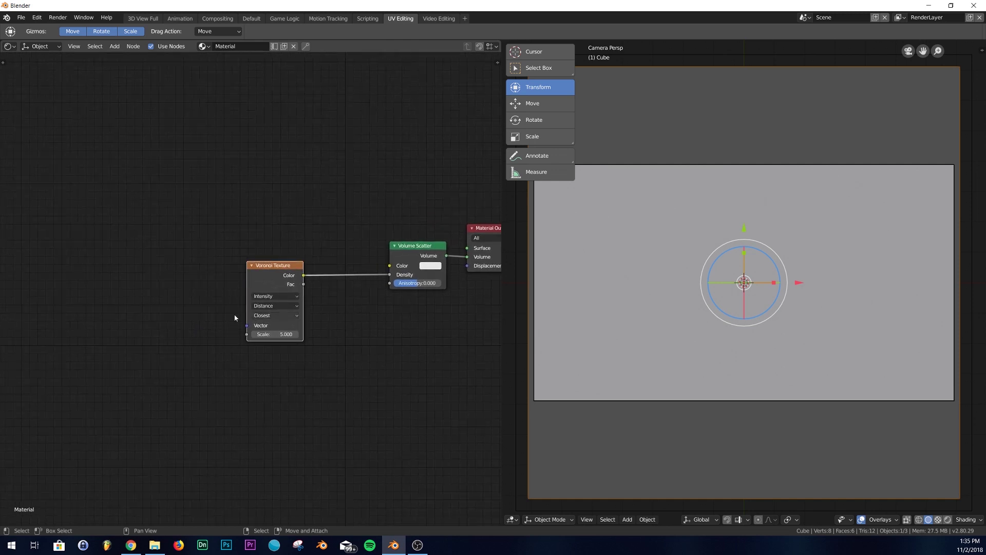
Add a Musgrave Texture whose Color drives the Voronoi Vector input
key("shift+a")
left_click(180, 294)
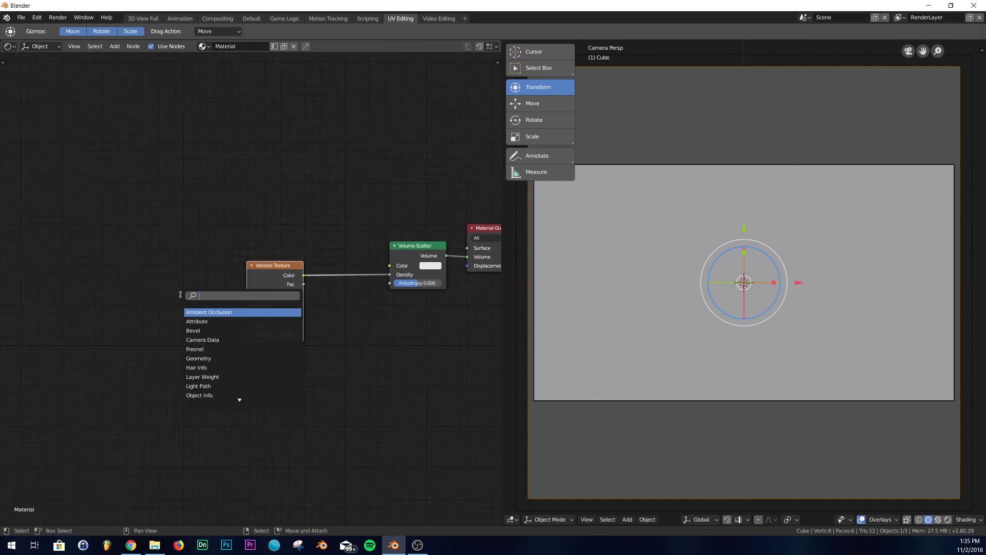
type("mus")
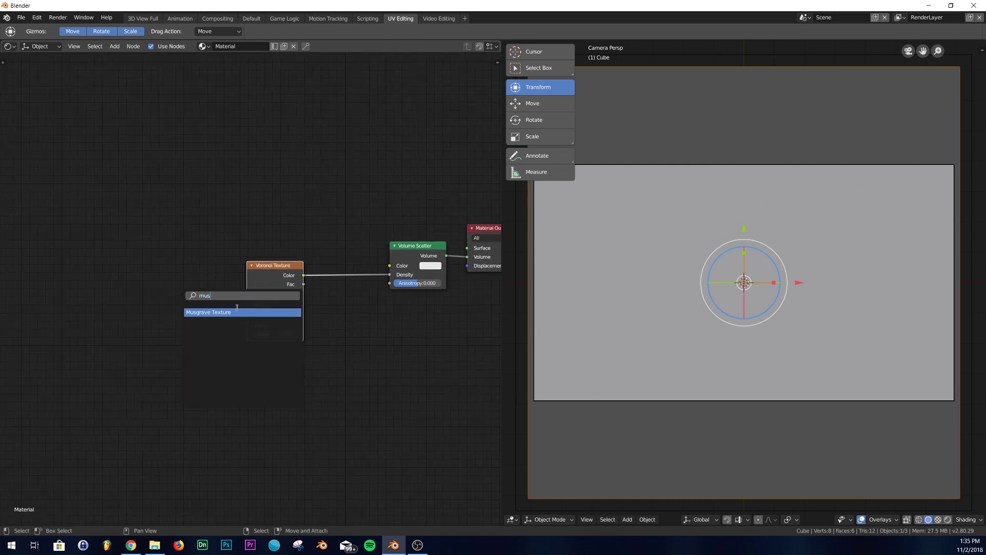
left_click(237, 312)
left_click(134, 309)
left_click_drag(175, 317, 248, 326)
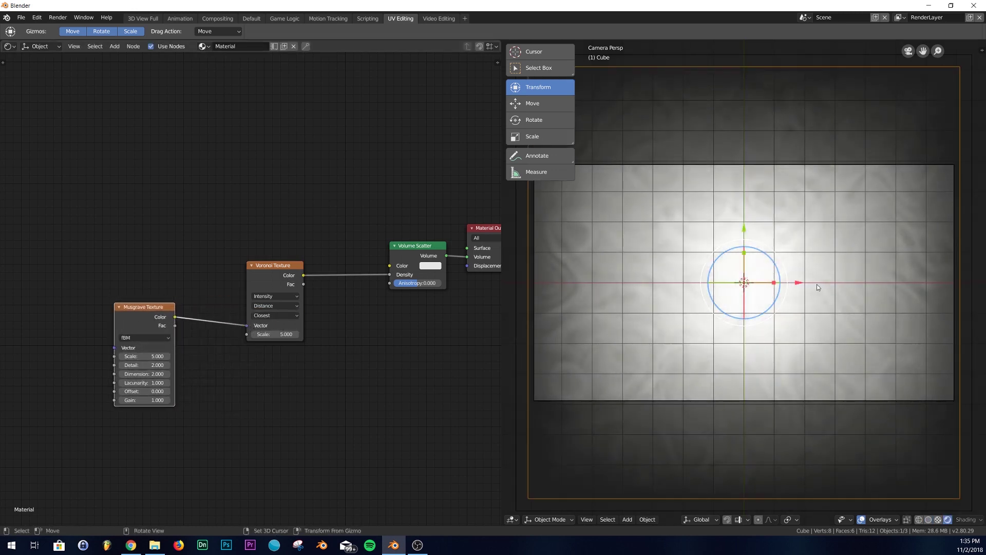
middle_click_drag(816, 284, 635, 228)
Shift the texture nodes left and insert a ColorRamp between Voronoi and Volume Scatter
key("KP_0")
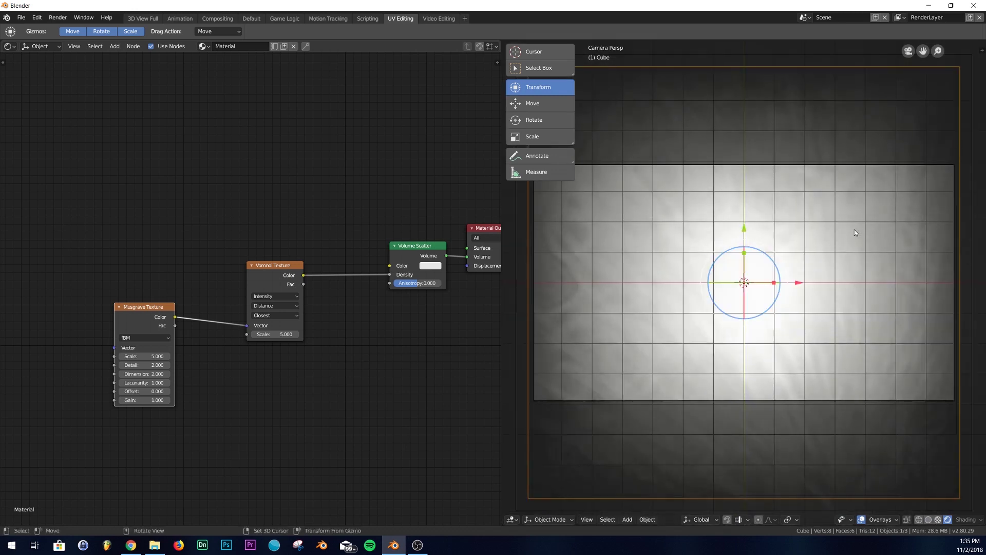
scroll(177, 305, "down", 3)
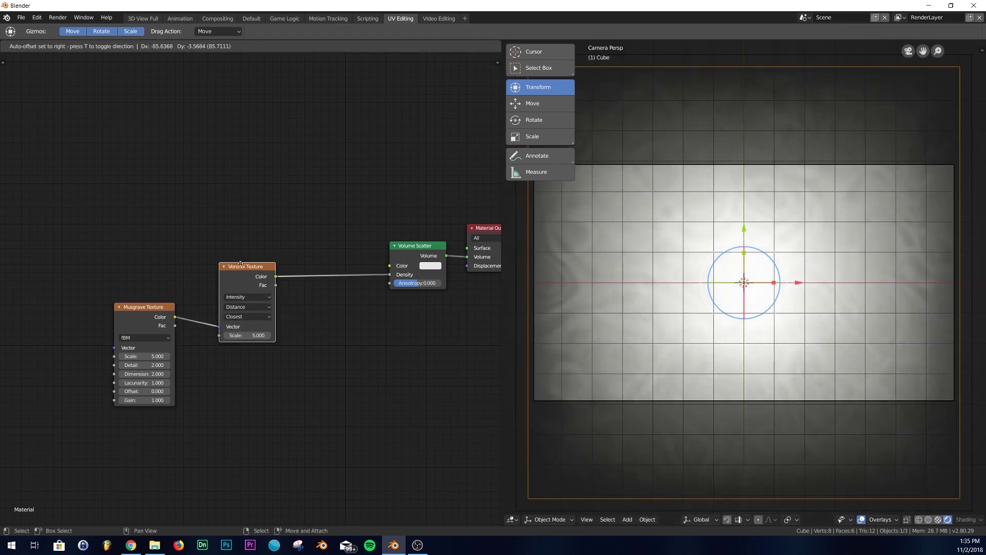
left_click_drag(177, 305, 154, 299)
left_click_drag(234, 273, 216, 275)
key("shift+a")
left_click(283, 264)
type("col")
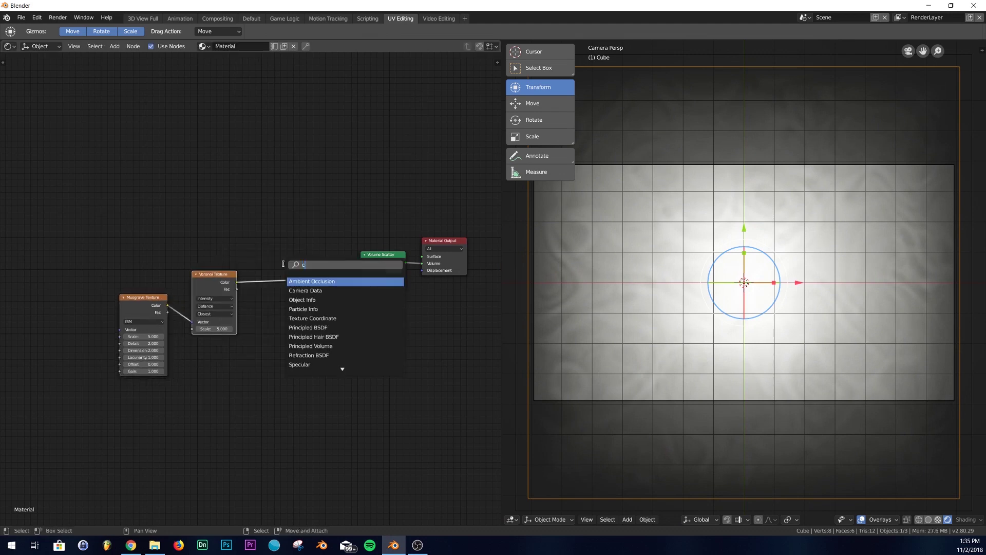
left_click(327, 285)
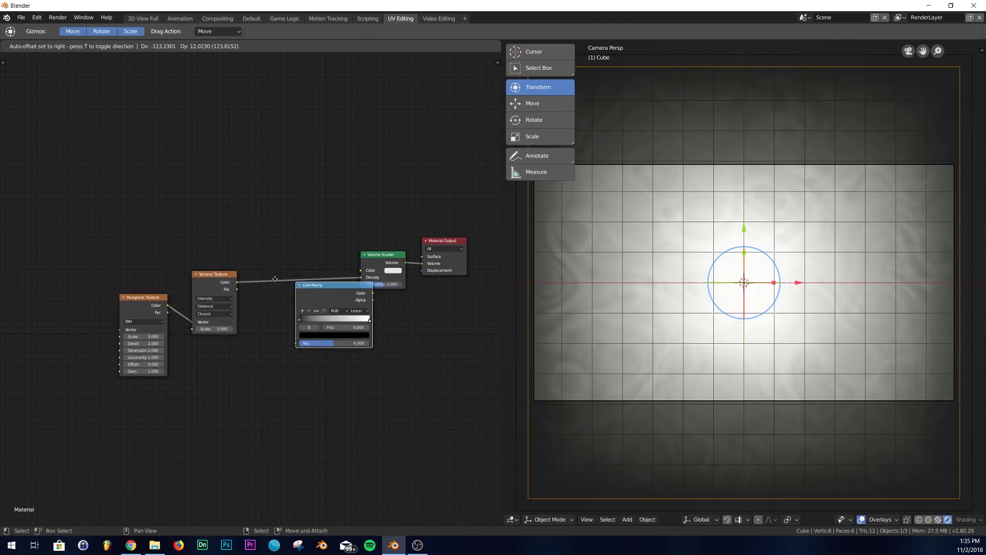
left_click(259, 271)
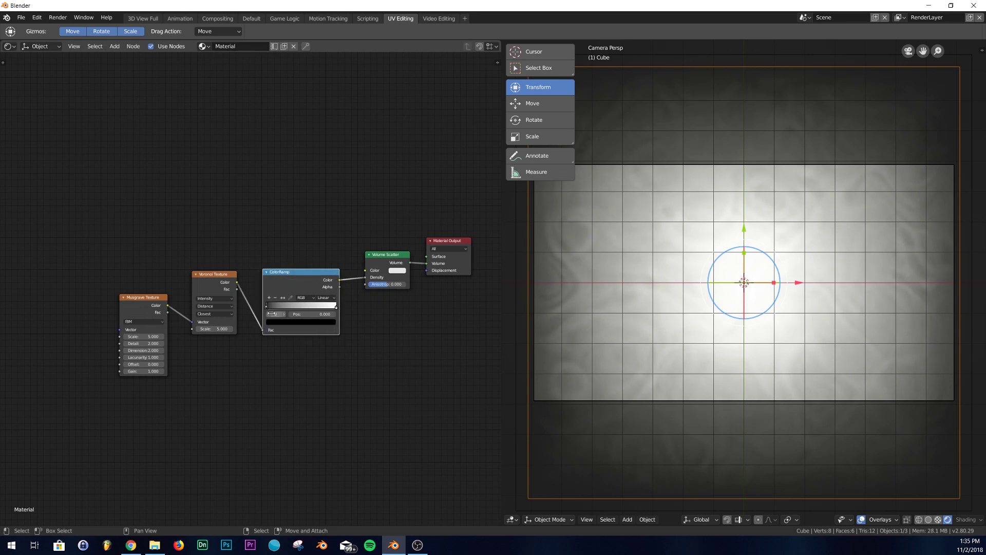
Reposition the ColorRamp node and set its black stop to position 0.500
scroll(283, 311, "up", 5)
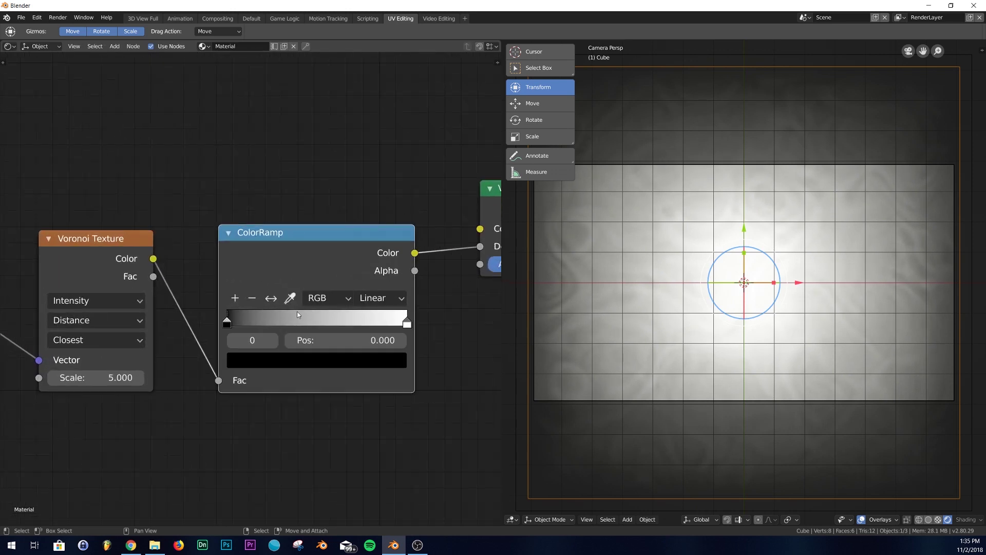
key("g")
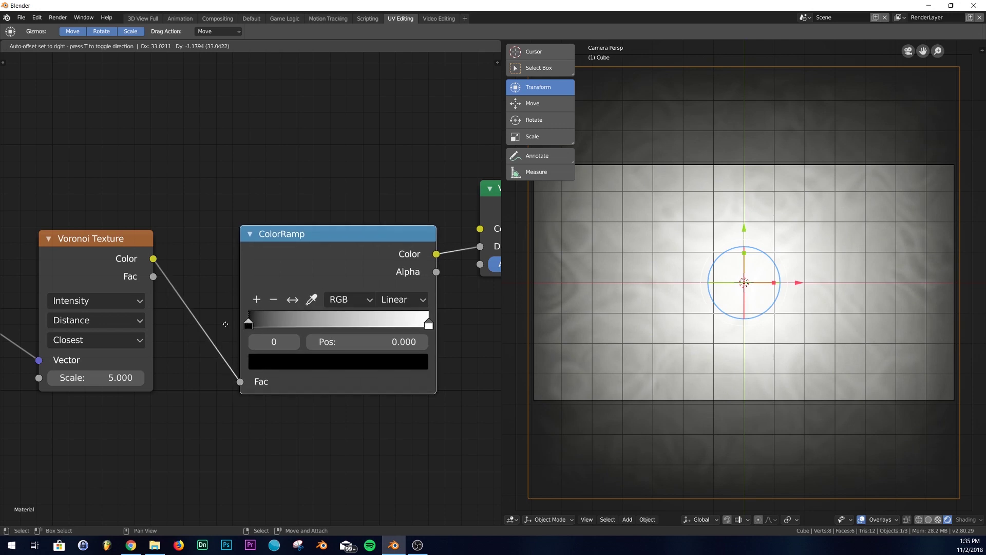
left_click(229, 329)
key("g")
left_click(239, 326)
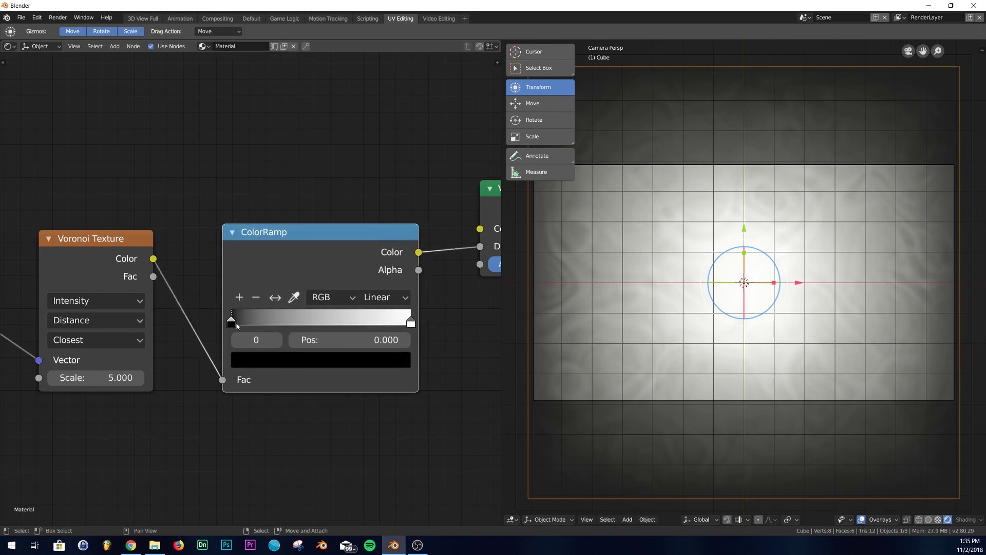
left_click_drag(234, 324, 327, 322)
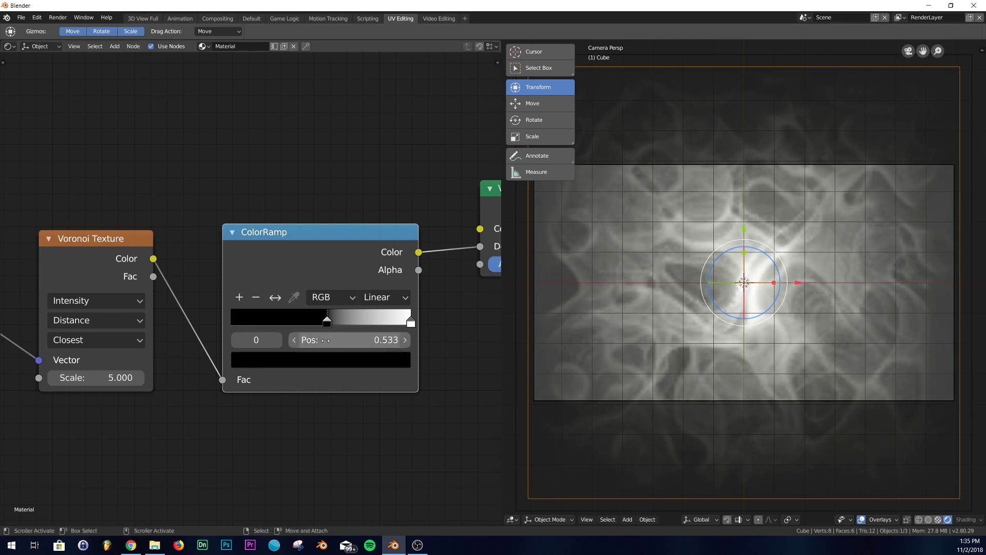
left_click_drag(327, 323, 321, 323)
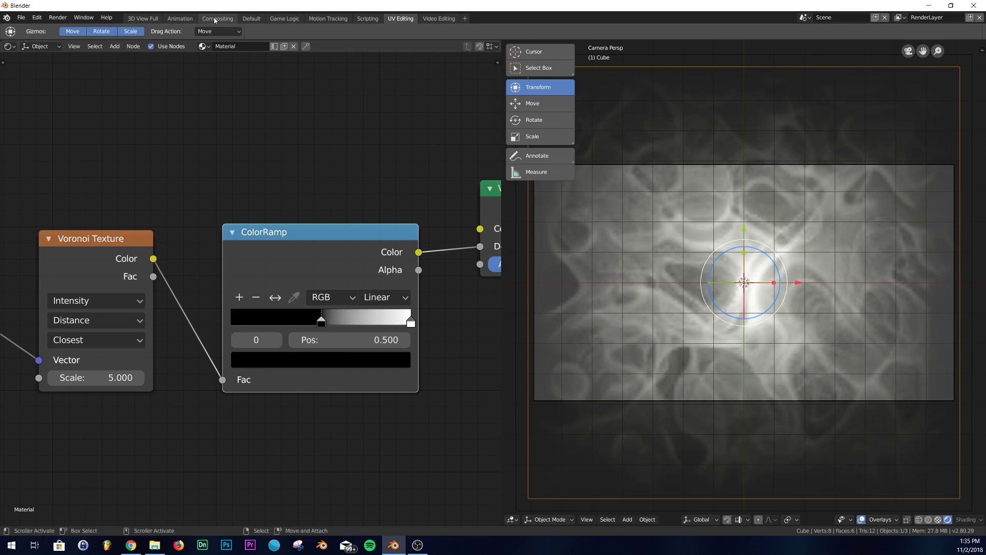
left_click(258, 19)
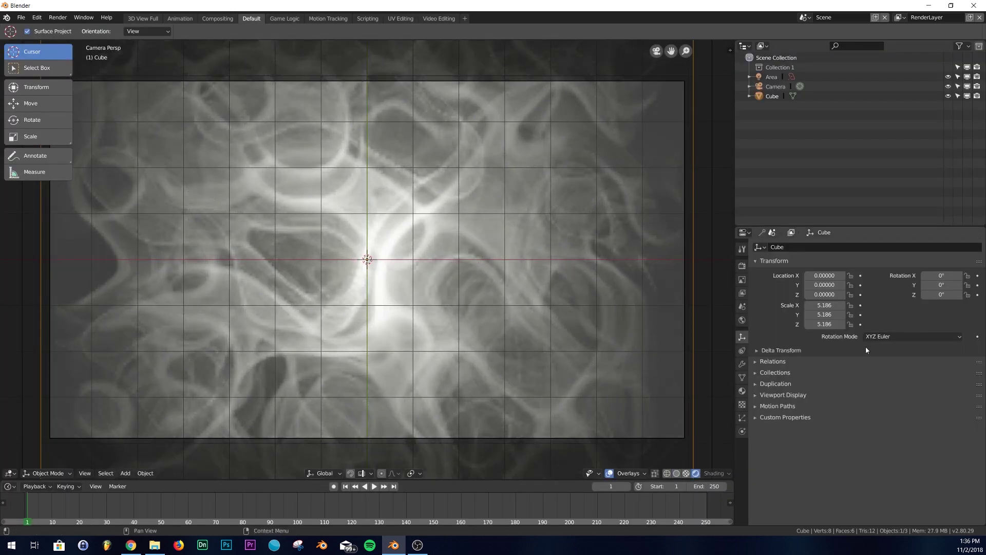
Change Eevee's Volumetric Tile Size from 8px to 4px in the Render properties
left_click(742, 321)
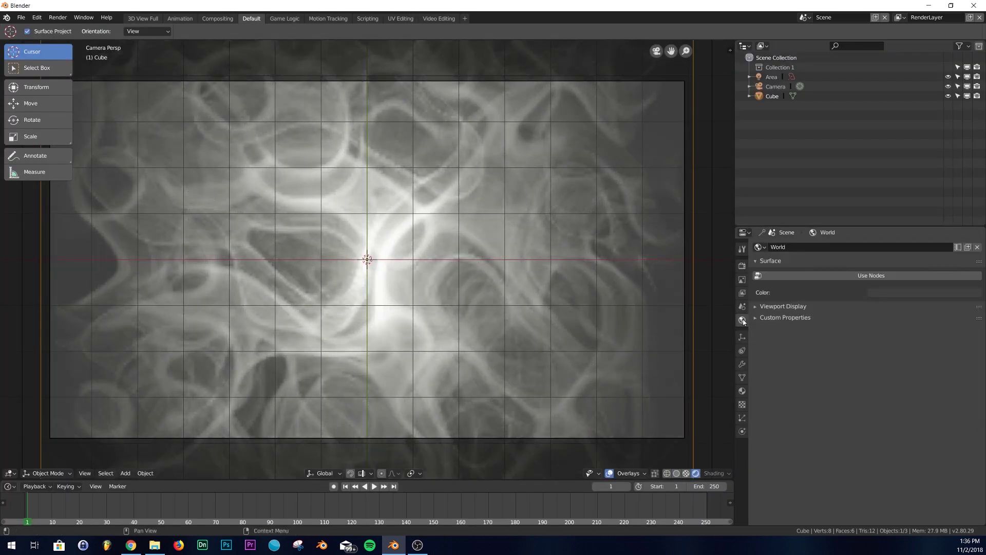
left_click(742, 279)
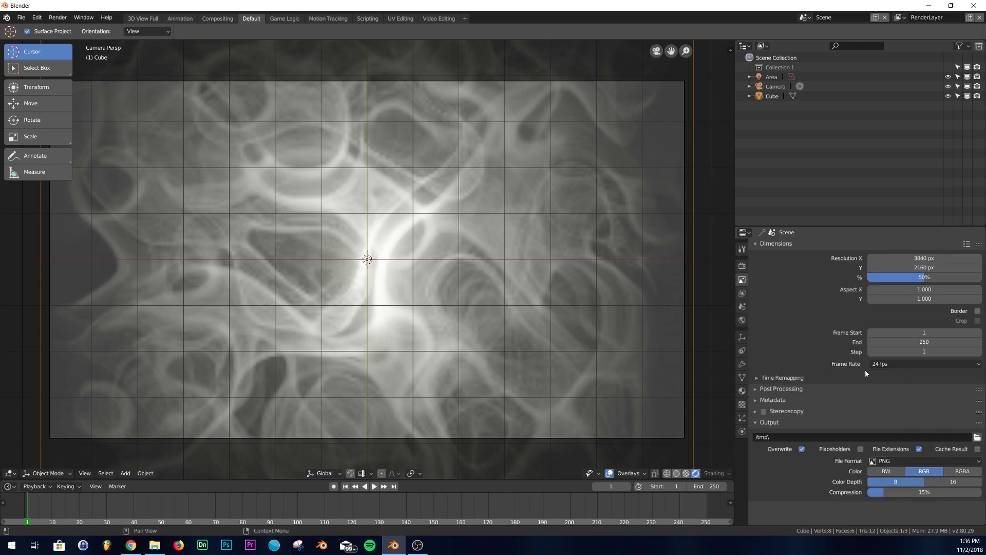
left_click(741, 267)
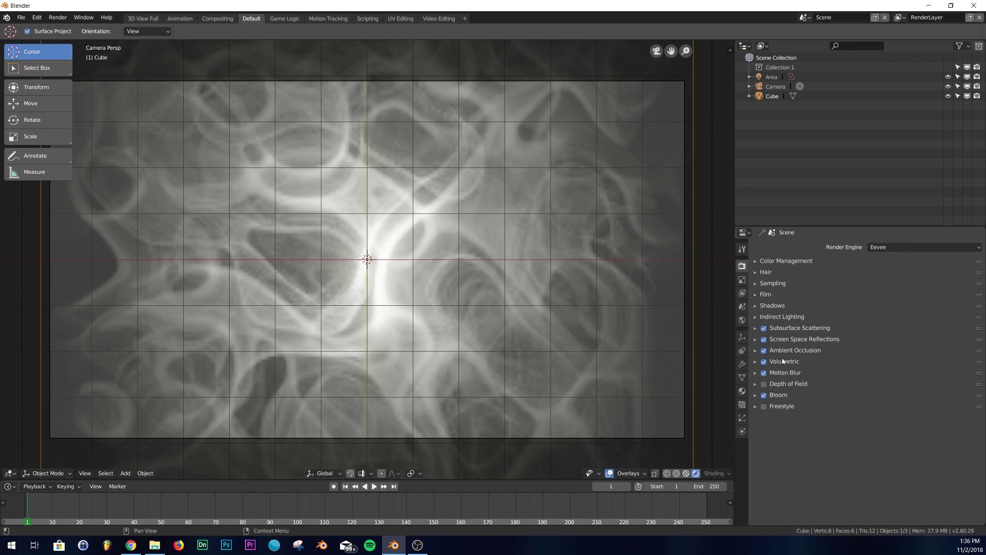
left_click(757, 362)
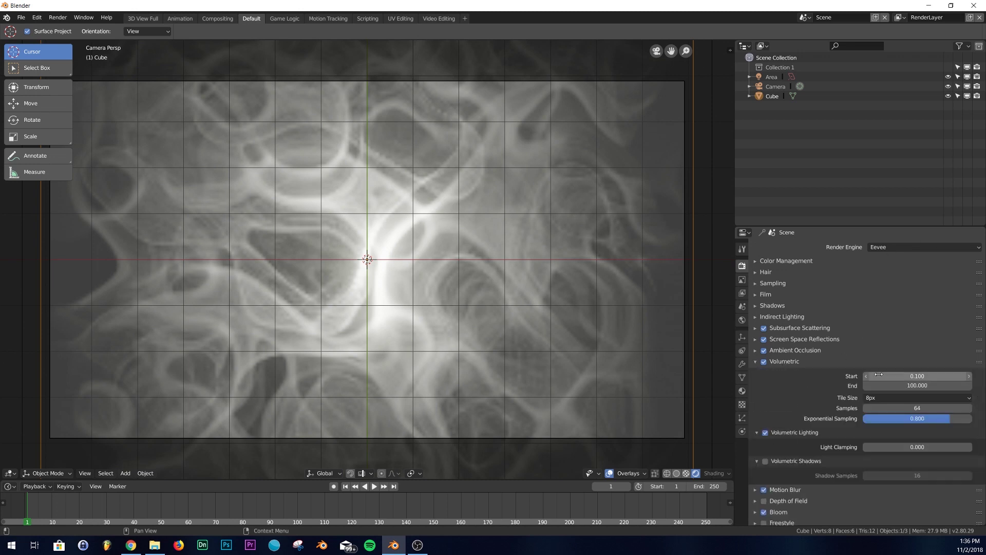
left_click(883, 403)
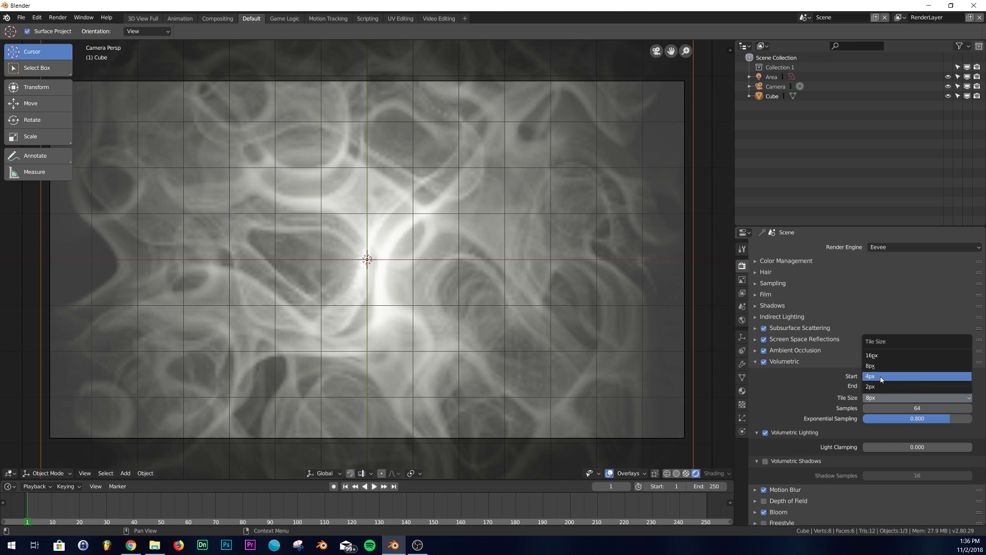
left_click(881, 376)
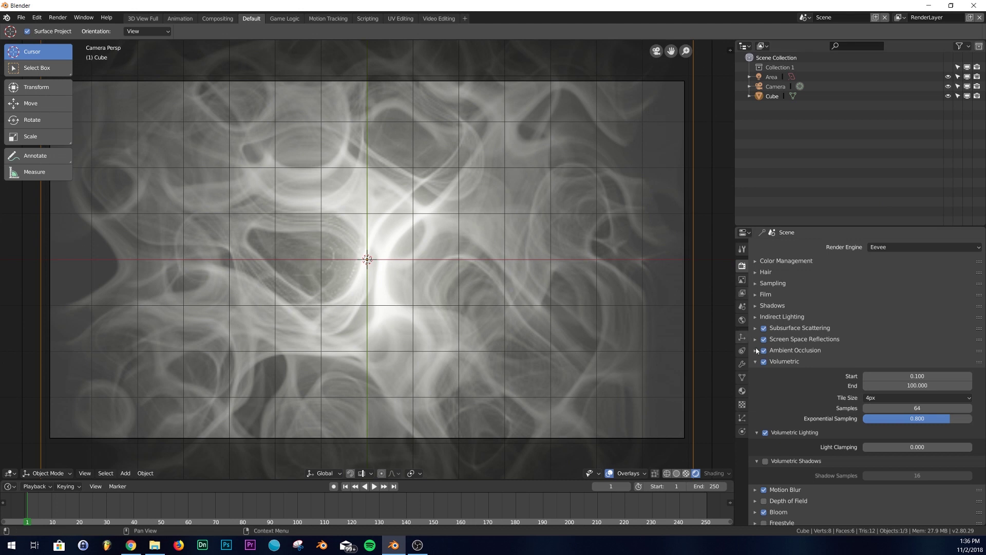
Set the World colour to pure black (RGB 0.000) behind the smoke
left_click(741, 391)
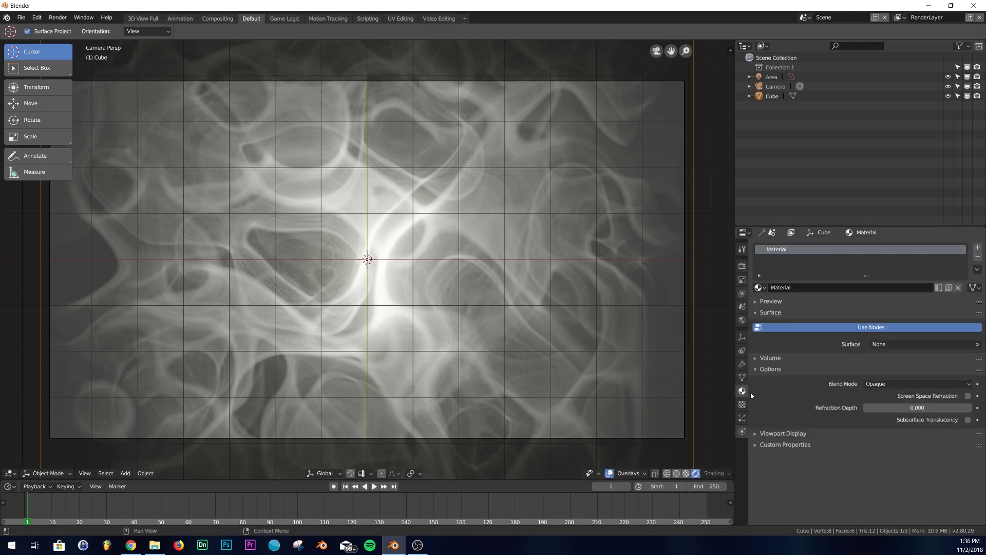
left_click(741, 320)
left_click(936, 295)
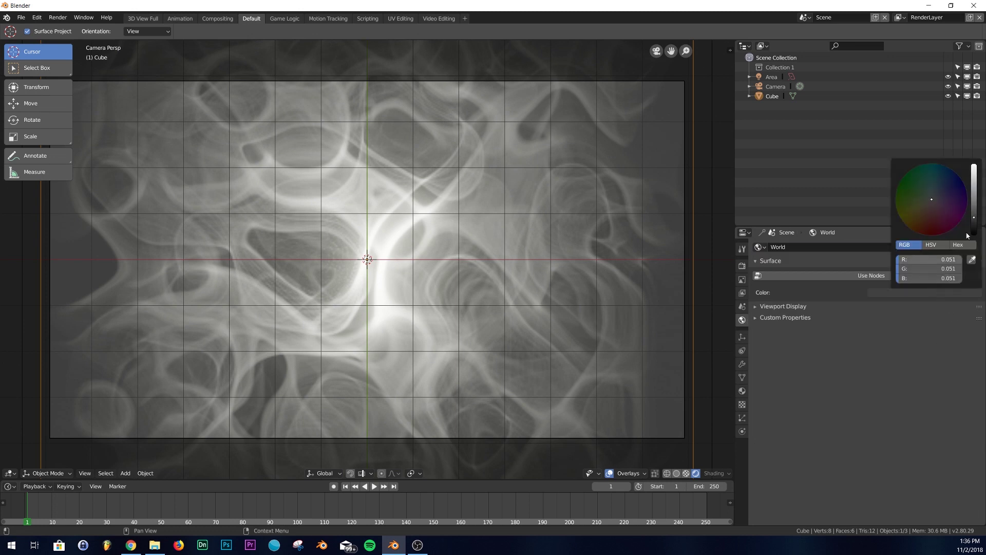
left_click_drag(974, 218, 974, 235)
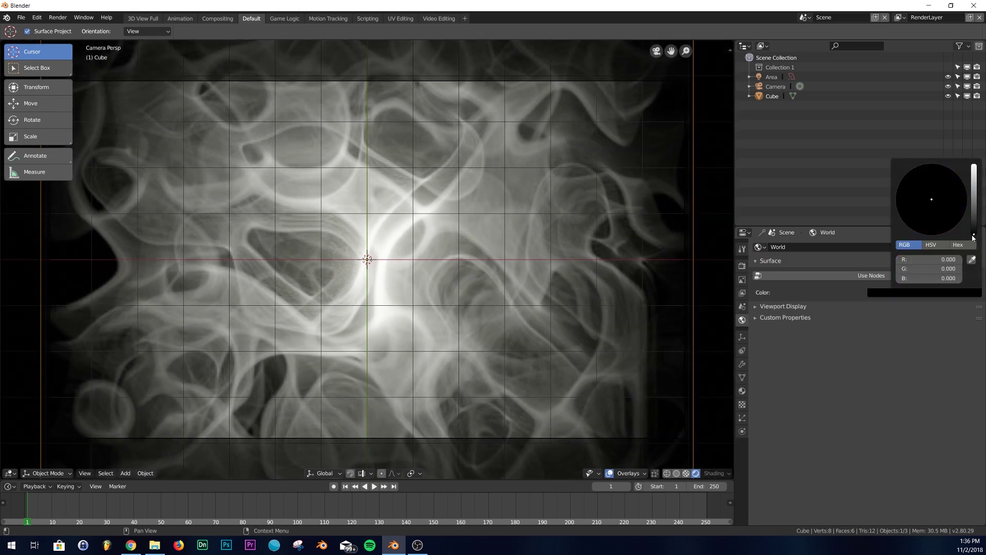
key("KP_0")
key("KP_0")
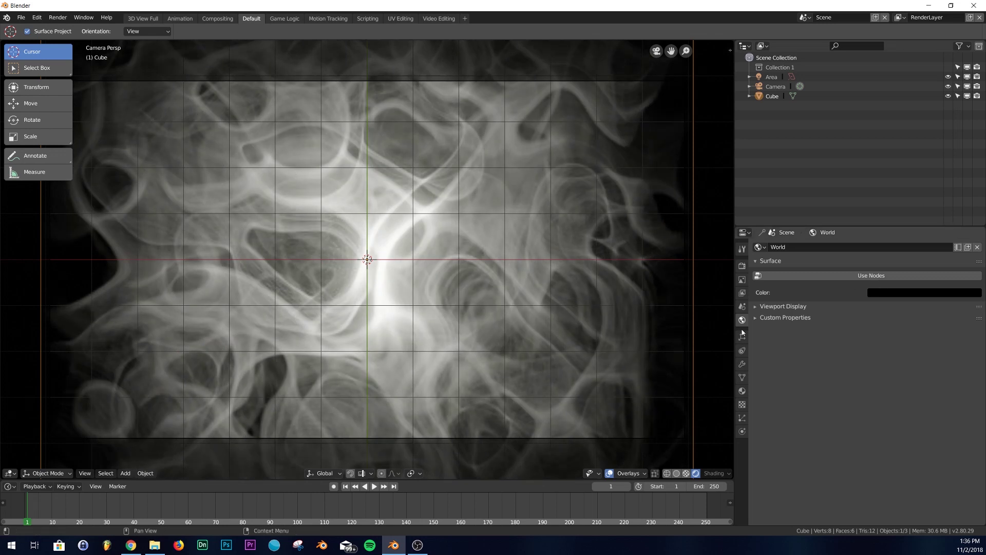
left_click(743, 279)
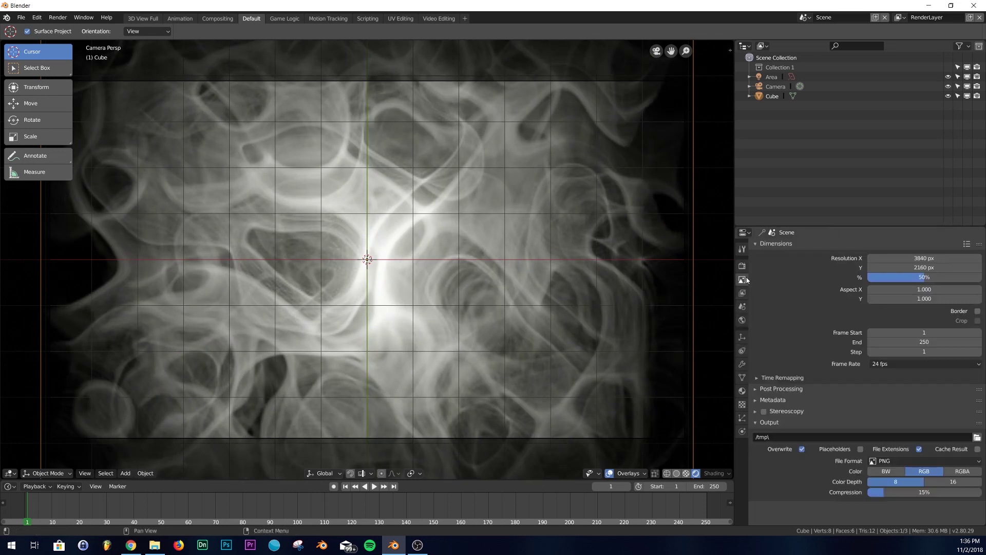
Test a 2px volumetric tile size in Render properties, then set it back to 4px
left_click(742, 267)
left_click(880, 398)
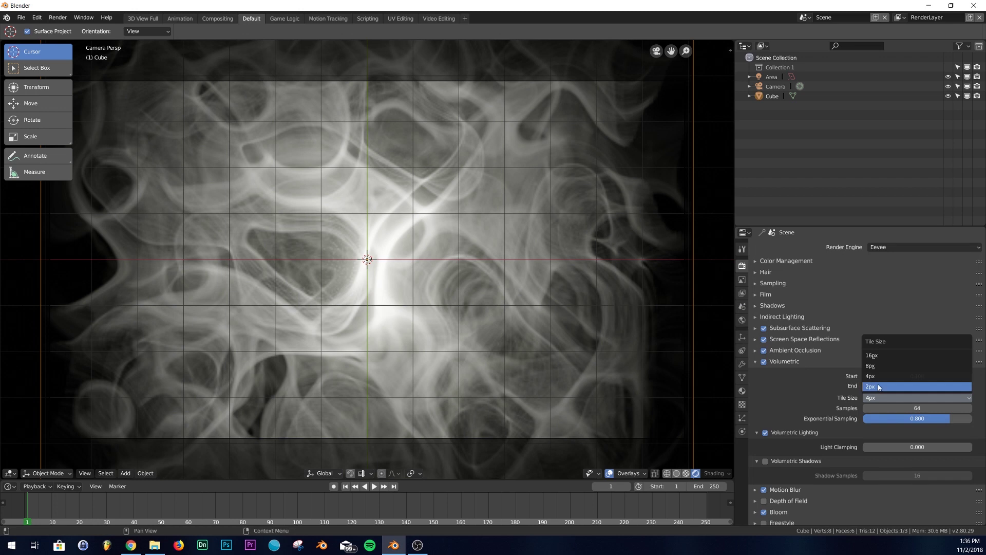
left_click(878, 386)
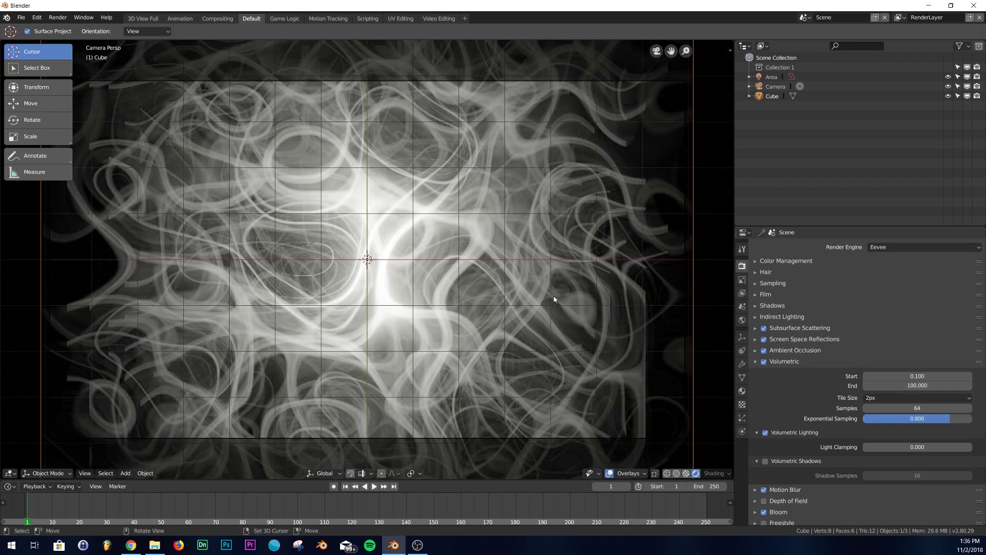
left_click(882, 399)
left_click(879, 399)
left_click(878, 396)
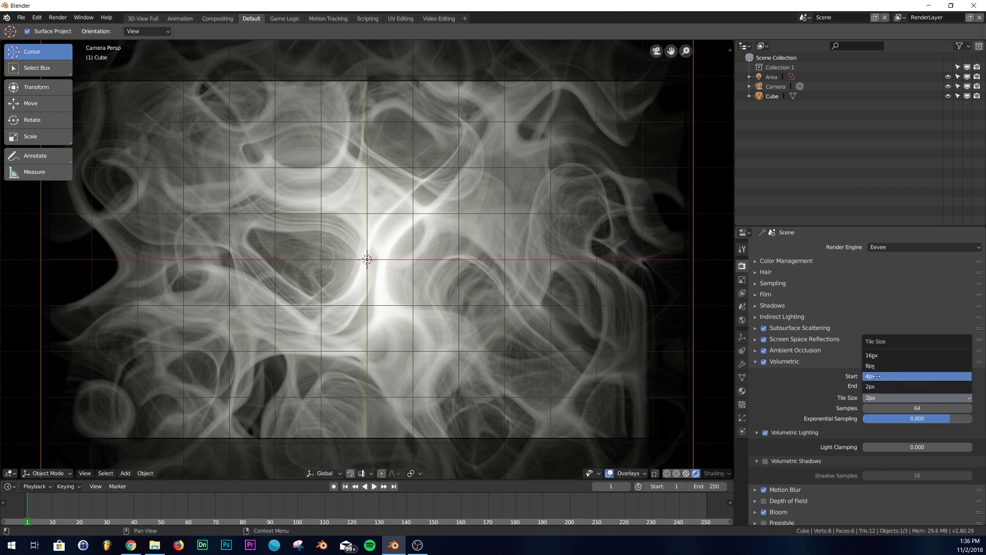
left_click(876, 376)
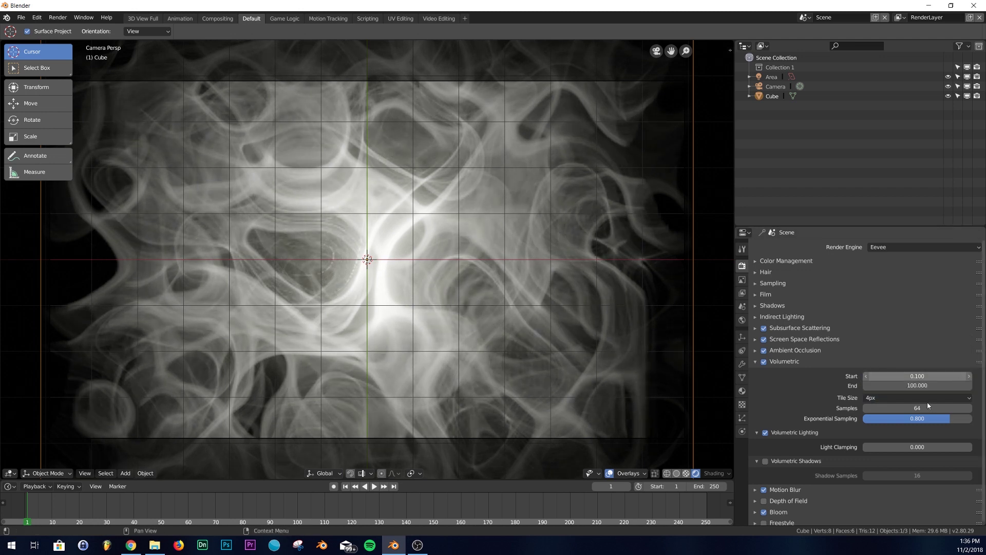
left_click(905, 399)
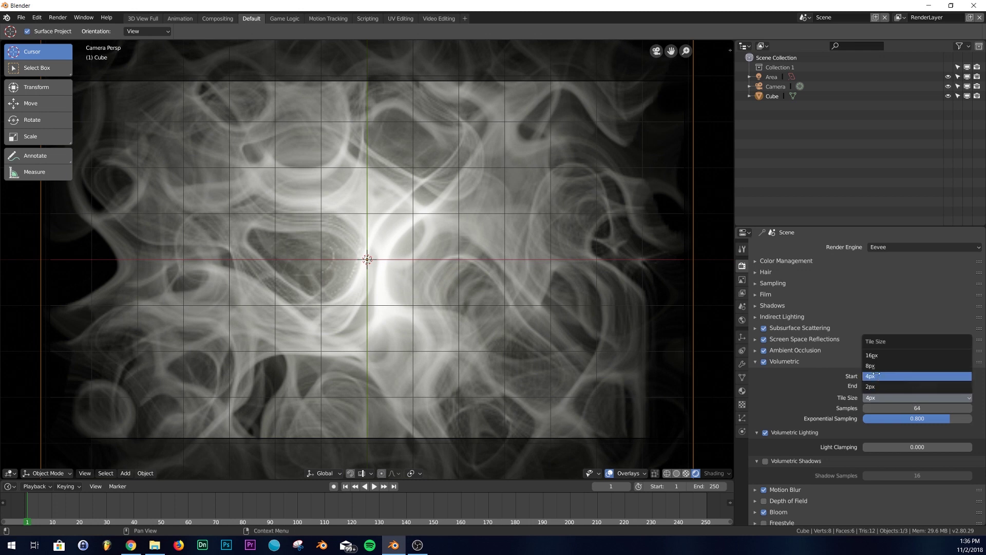
left_click(877, 375)
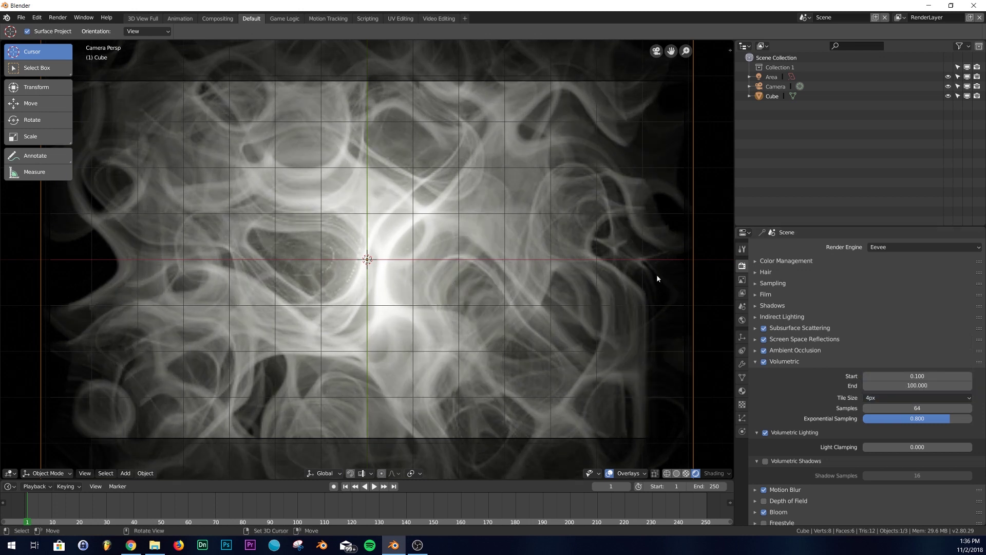
Set the render resolution scale to 100% in Output properties
scroll(823, 428, "down", 1)
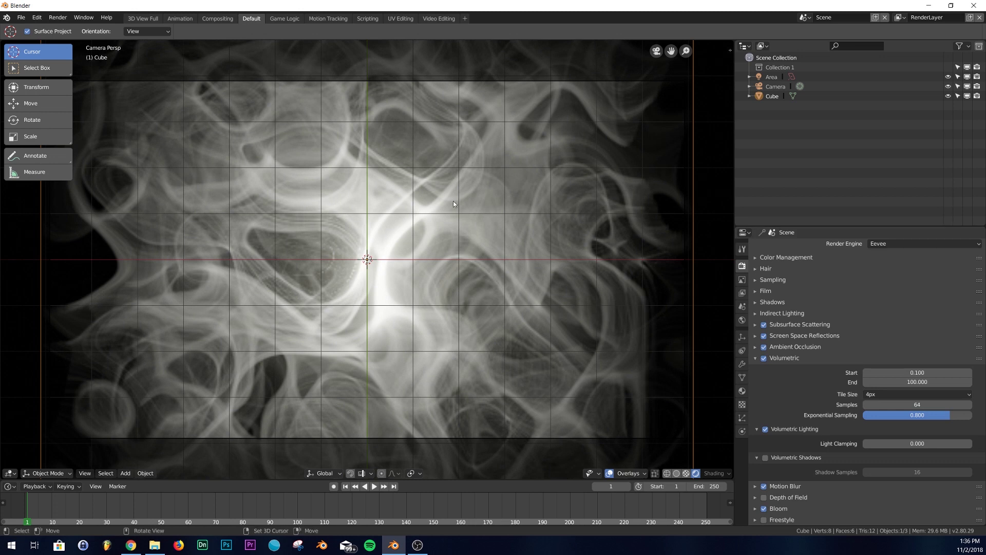
scroll(852, 315, "up", 1)
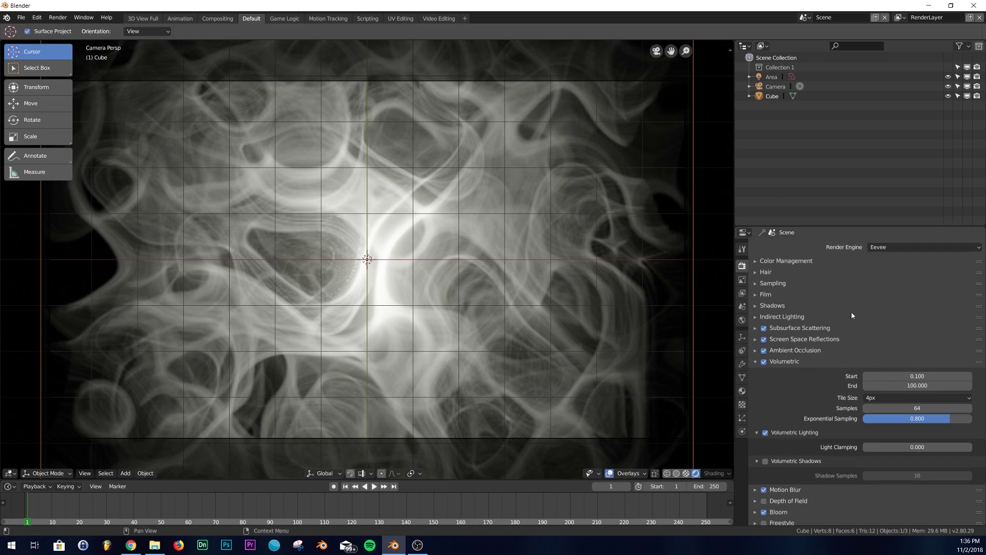
left_click(742, 279)
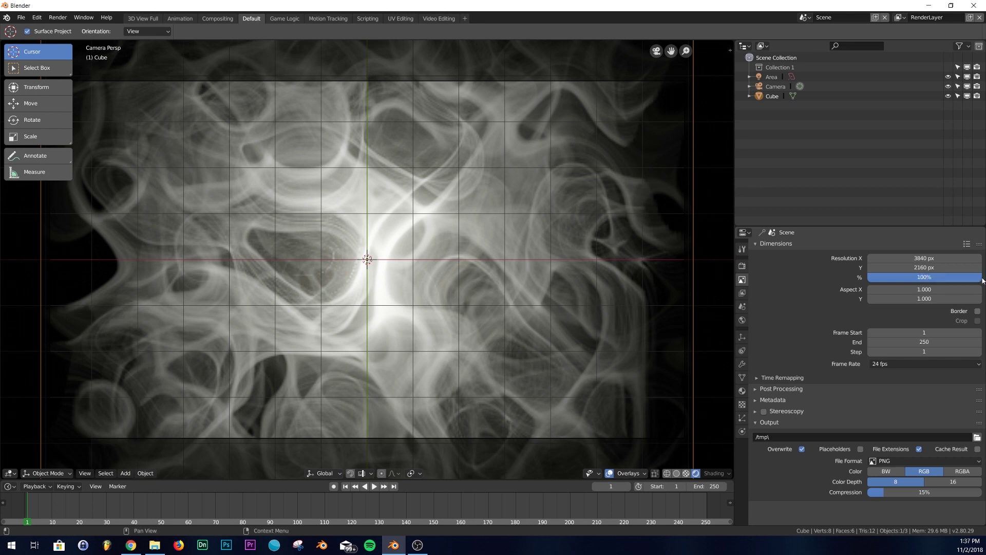
Render frame 1 at 3840×2160, inspect the result, then close the Render Result window
left_click(57, 17)
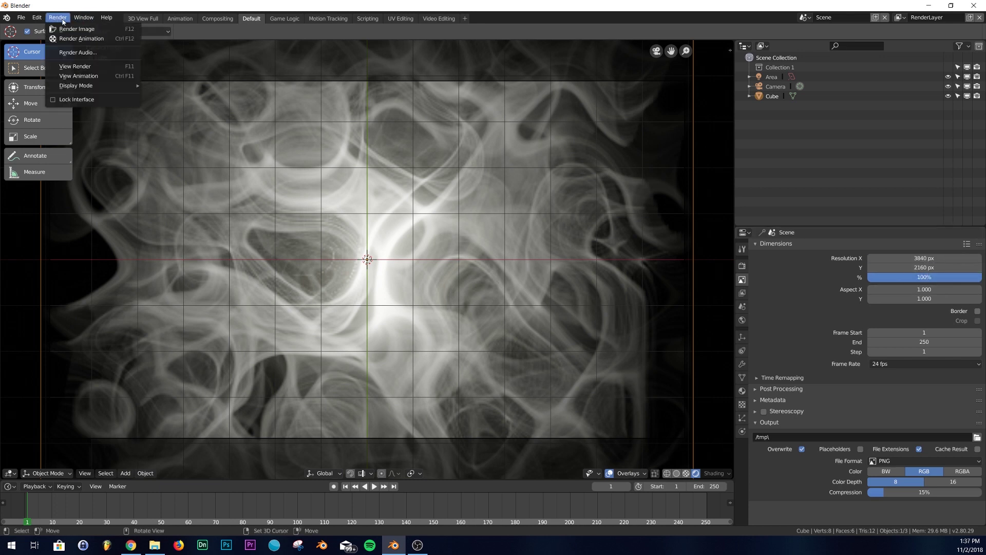
key("Return")
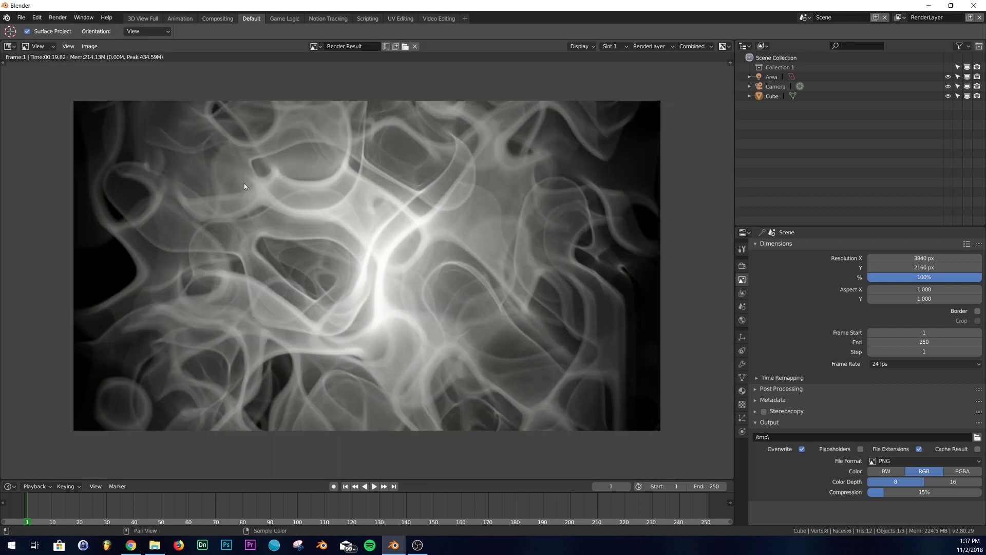
scroll(345, 353, "up", 3)
scroll(345, 353, "down", 3)
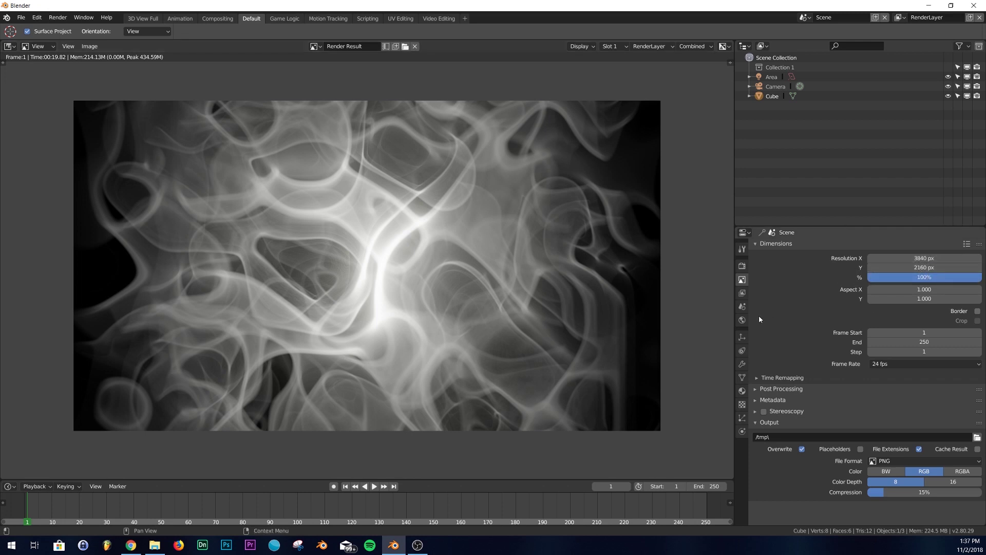
scroll(349, 320, "up", 2)
scroll(526, 312, "down", 2)
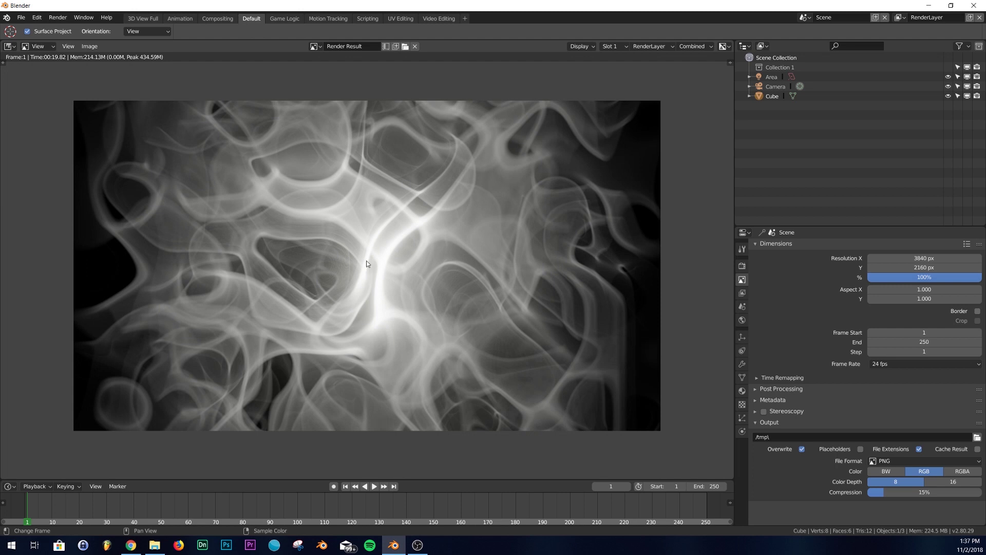
key("Escape")
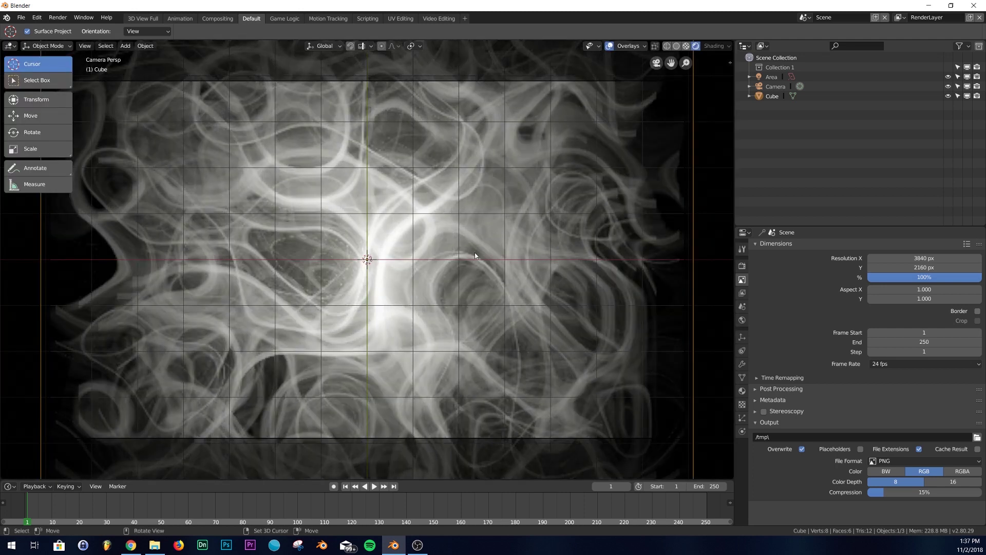
In UV Editing, add a Mapping node and link it into Musgrave Texture's Vector input
left_click(399, 19)
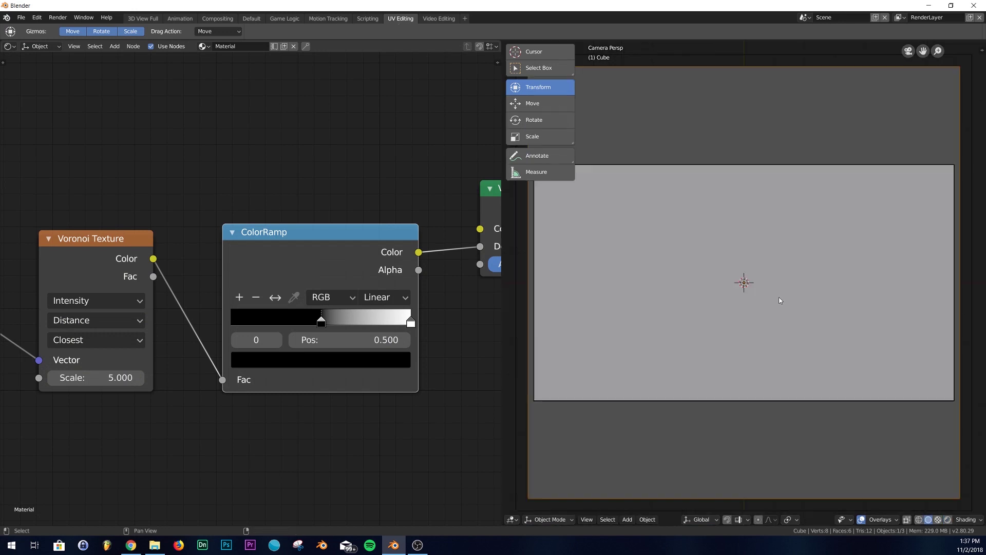
scroll(260, 436, "down", 4)
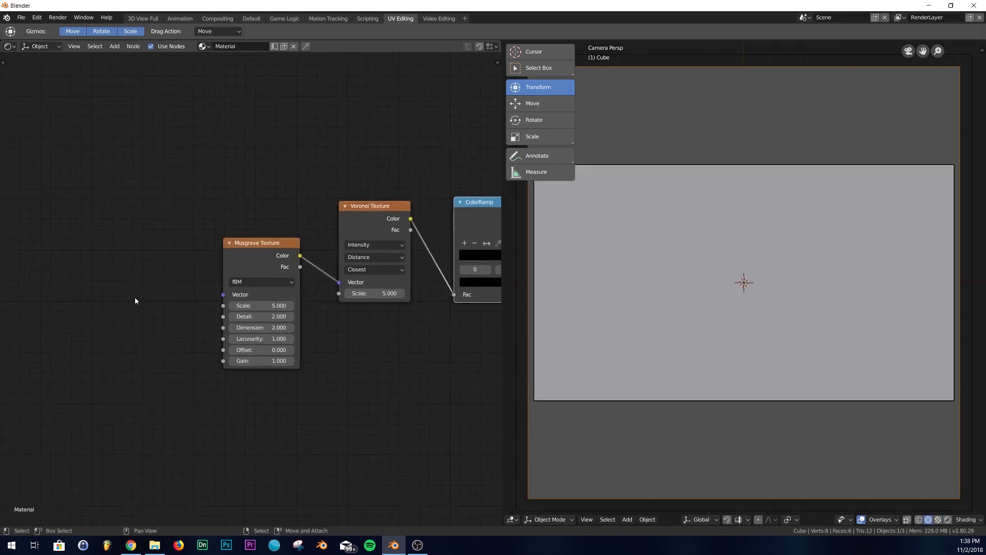
key("shift+a")
type("map")
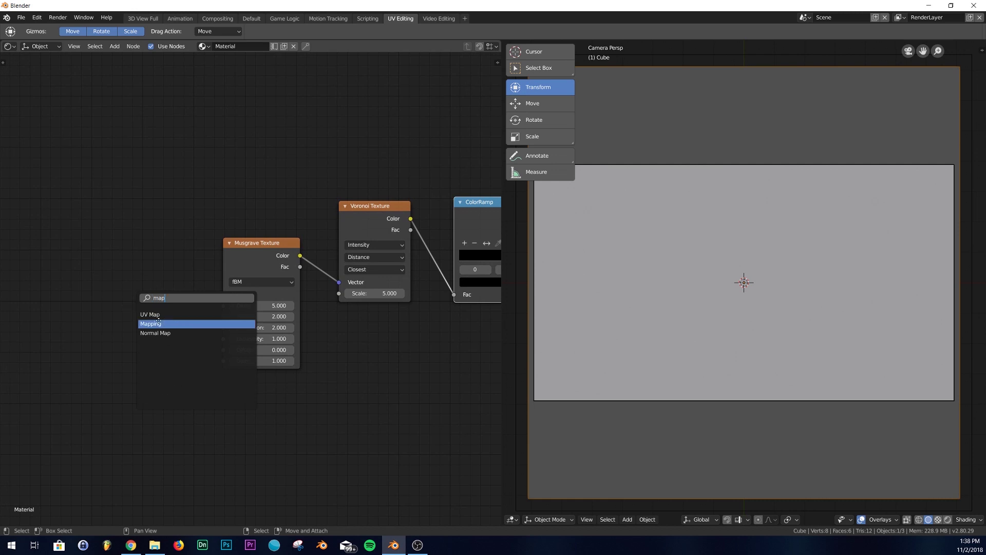
left_click(154, 324)
left_click(81, 298)
middle_click_drag(124, 311, 187, 291)
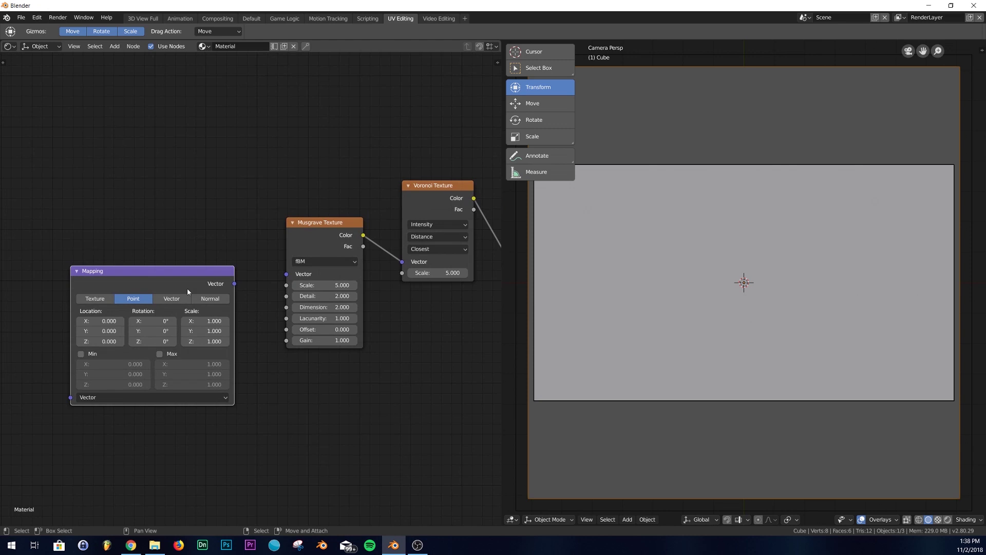
left_click_drag(234, 284, 287, 274)
middle_click_drag(165, 352, 309, 325)
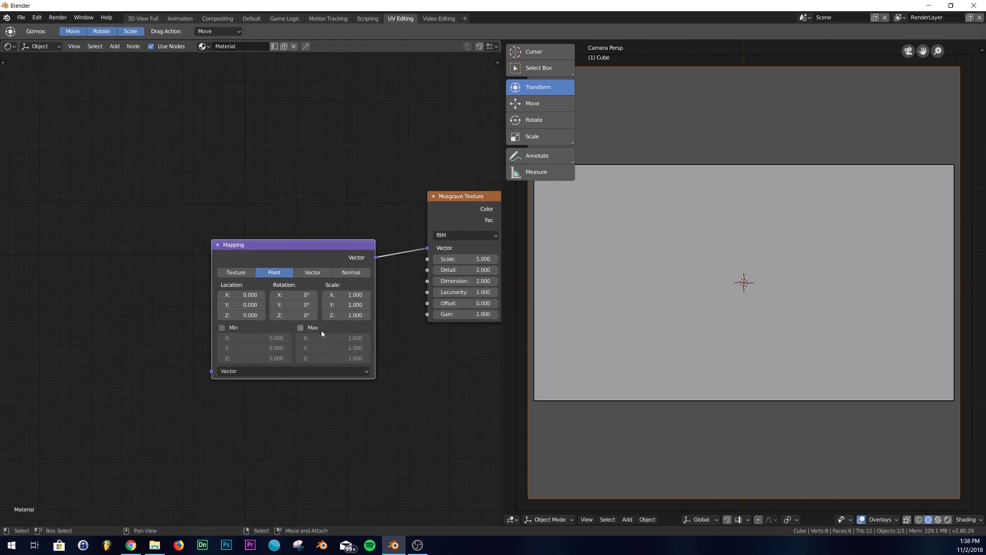
Add a Texture Coordinate node and connect Generated into the Mapping Vector input
key("shift+a")
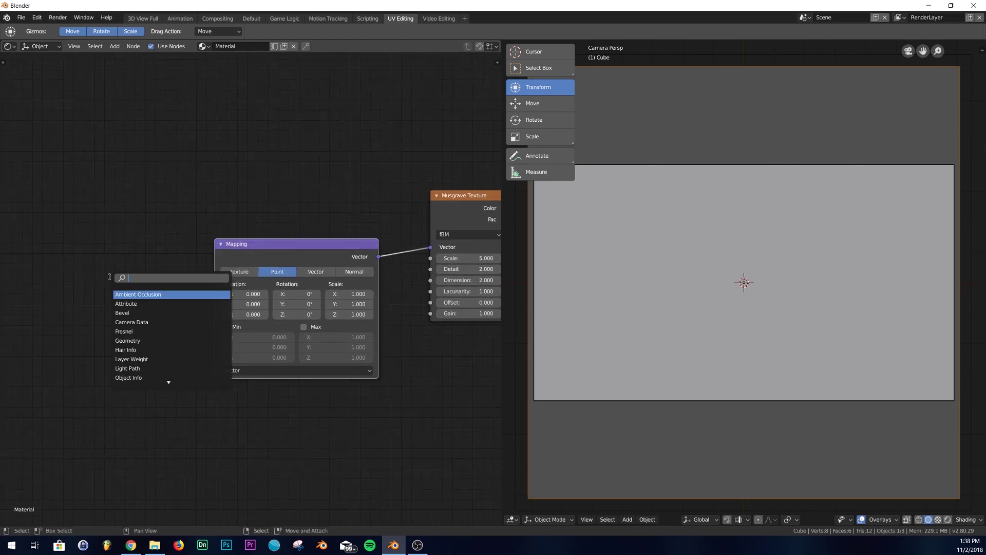
type("tex")
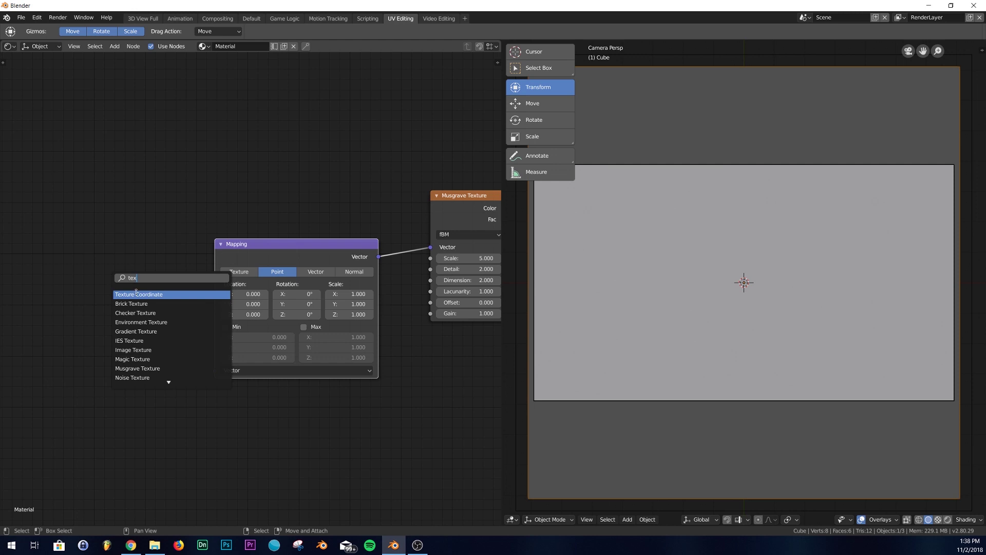
left_click(137, 294)
left_click(193, 340)
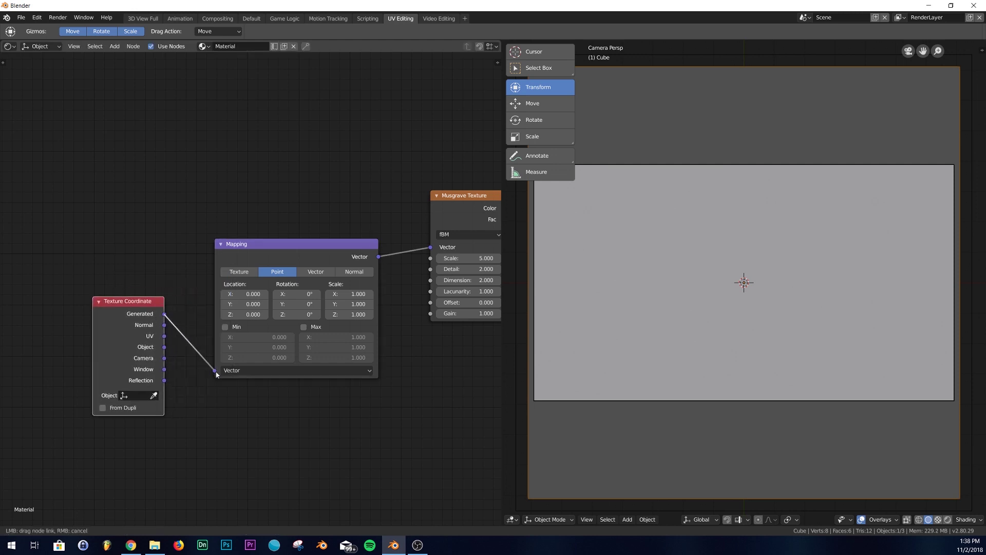
left_click_drag(216, 375, 215, 371)
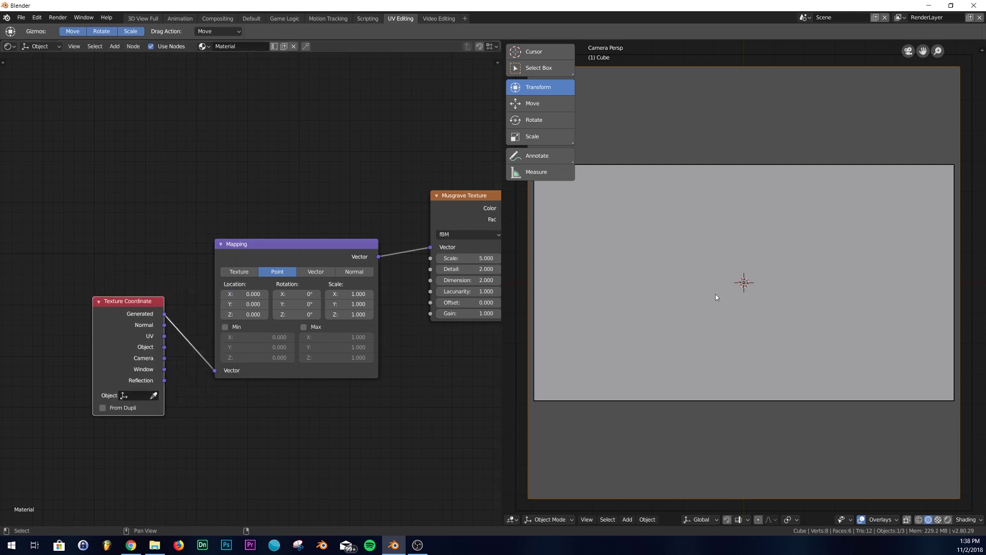
Drag the Mapping node's Rotation X to 288°
scroll(365, 380, "up", 3)
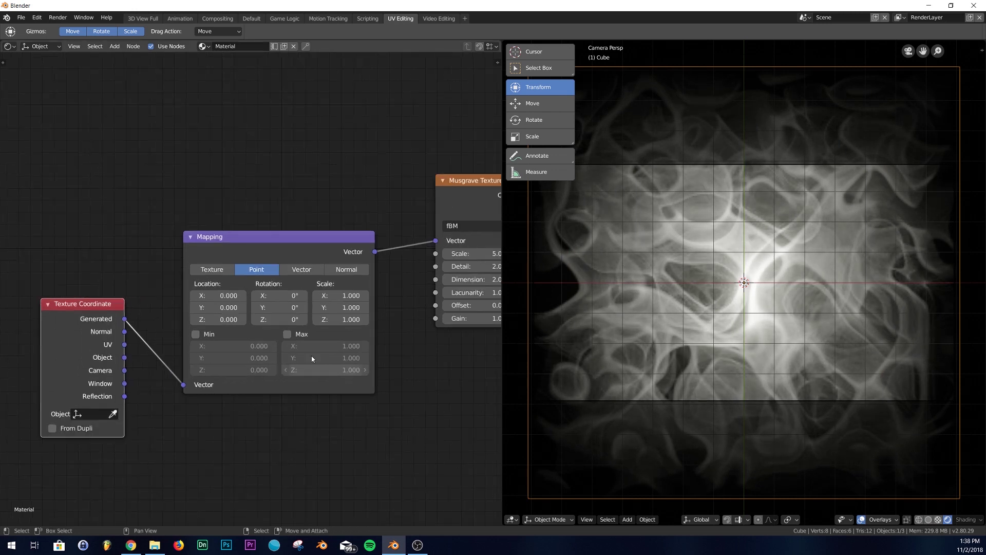
left_click_drag(298, 294, 712, 296)
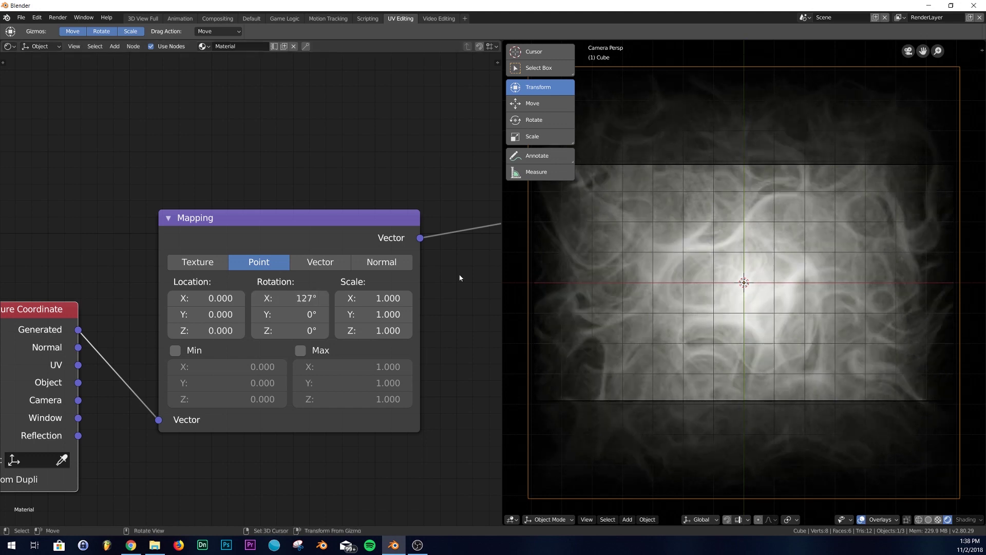
left_click_drag(304, 298, 899, 298)
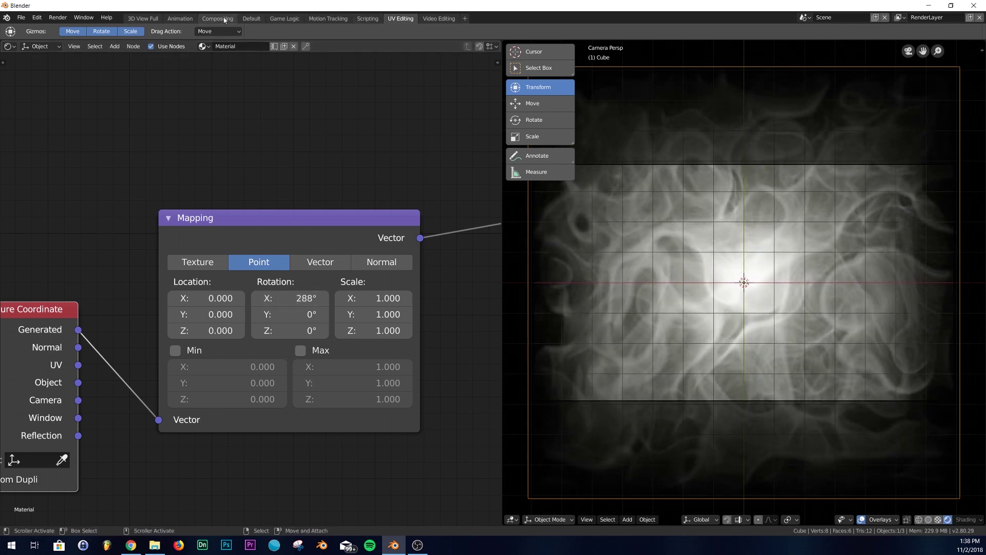
Change the Eevee volumetric tile size from 4px to 8px, then go back to UV Editing
left_click(246, 20)
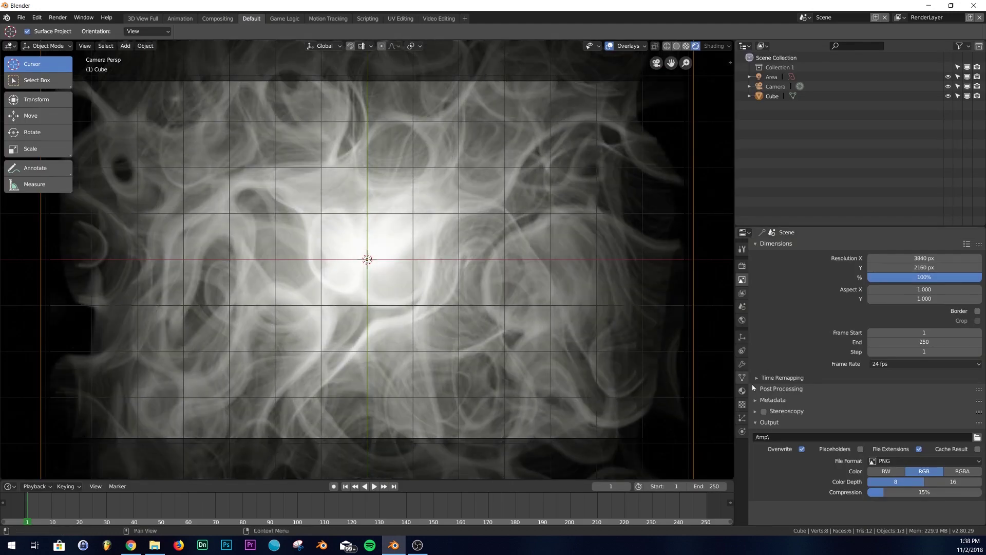
left_click(742, 267)
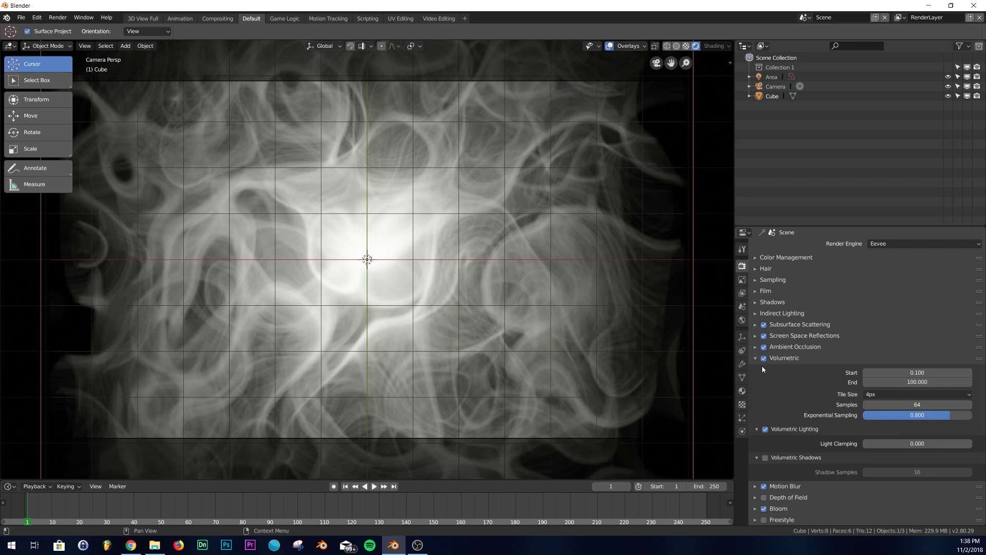
left_click(885, 394)
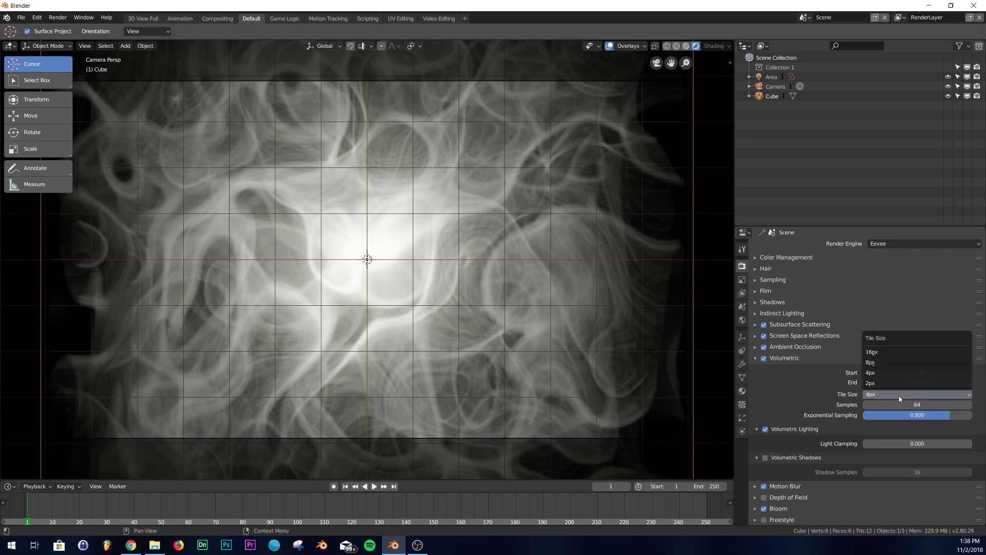
left_click(883, 363)
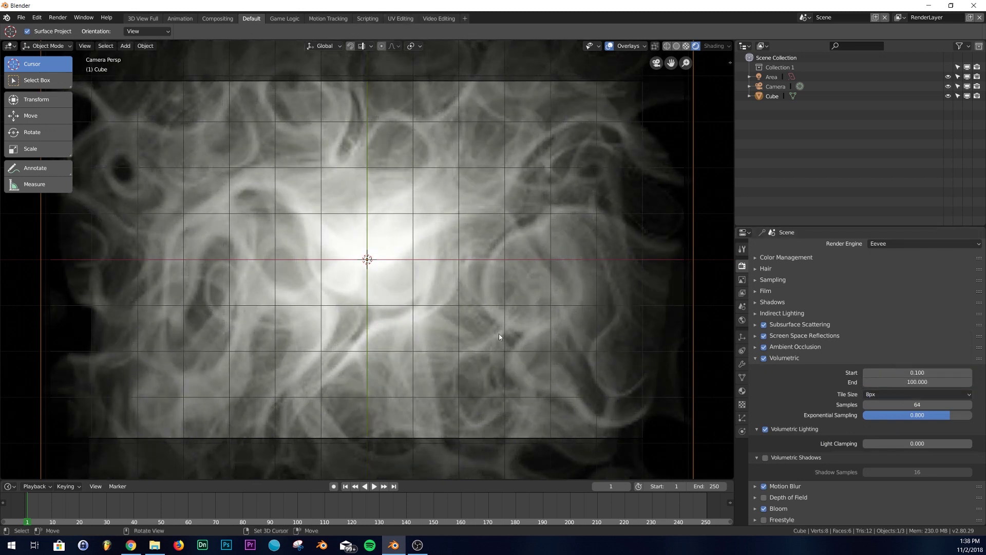
left_click(400, 18)
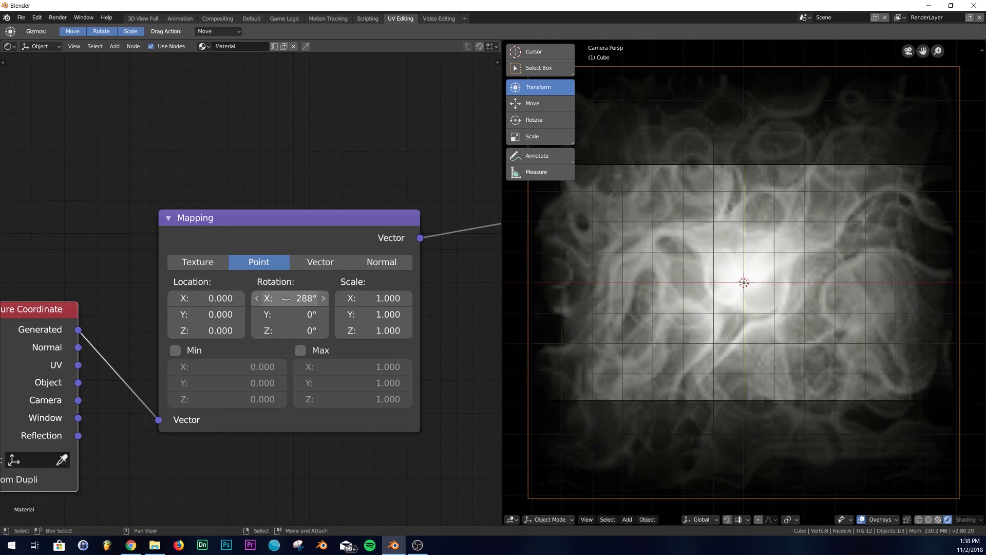
Reset the Mapping node's Rotation X to 0°
left_click_drag(291, 298, 348, 298)
left_click(284, 298)
type("0d")
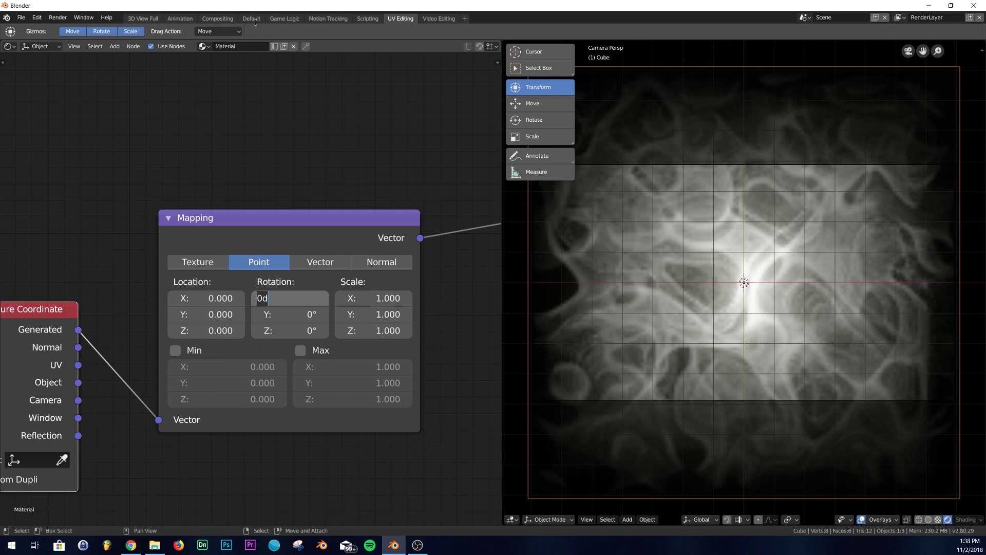
key("Return")
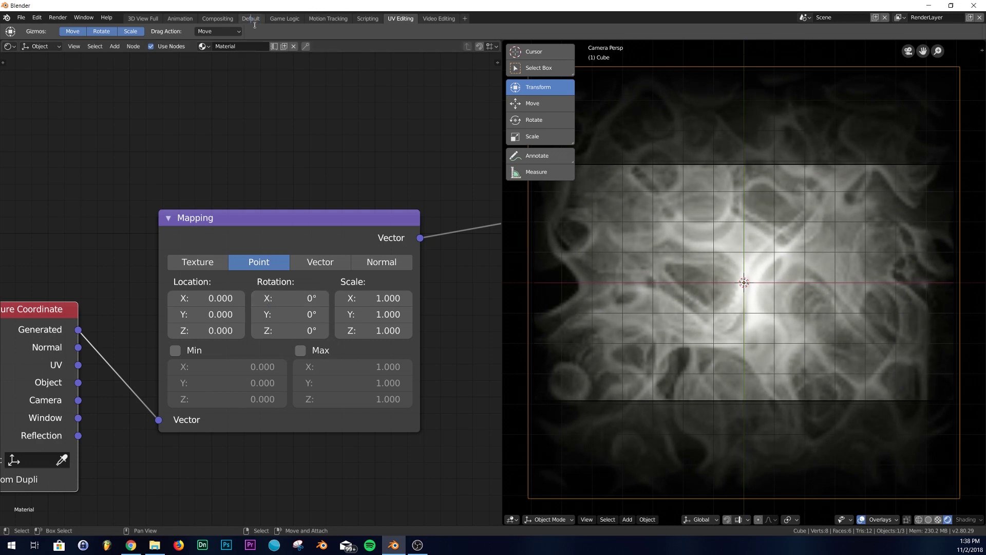
Set the animation's end frame to 360 in the Default workspace timeline
left_click(253, 19)
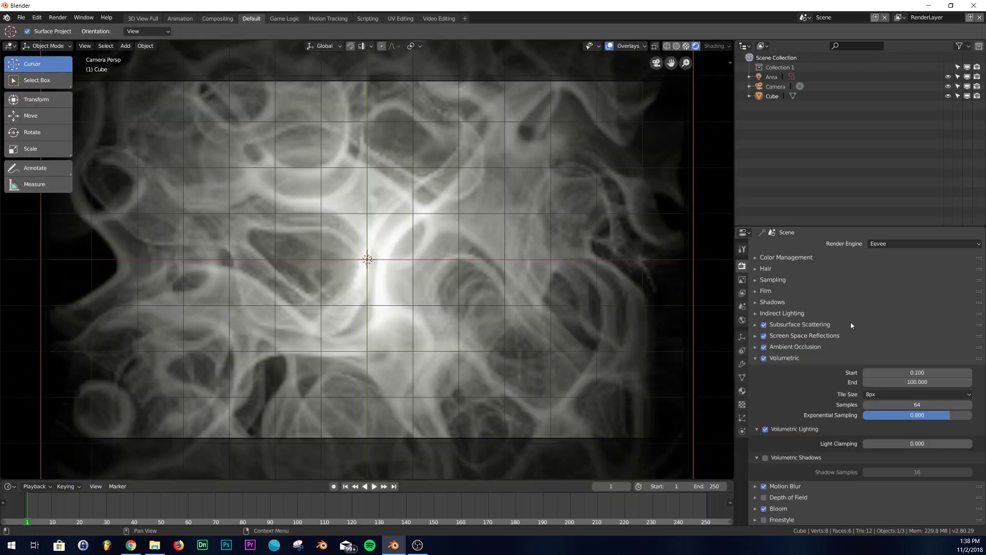
left_click(712, 488)
type("360")
key("Return")
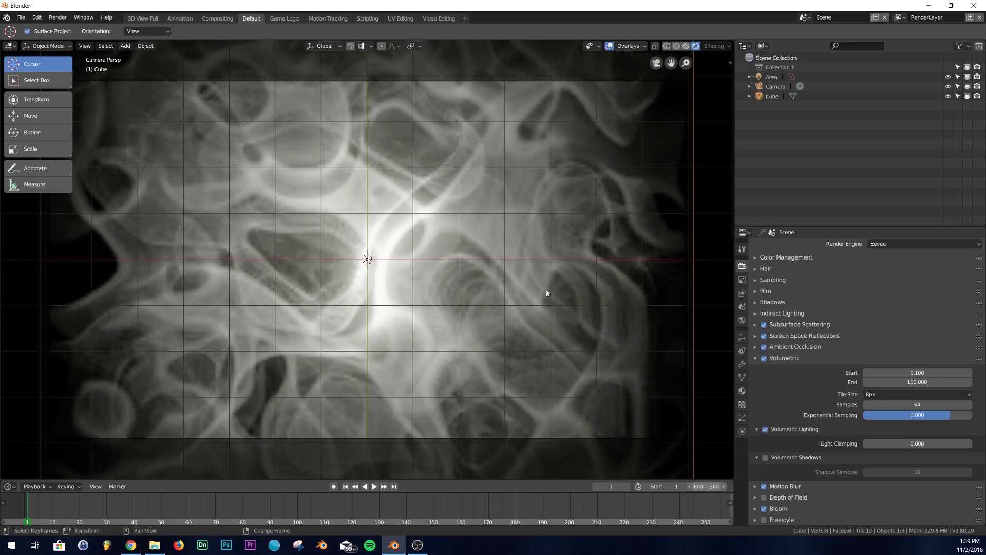
left_click(397, 18)
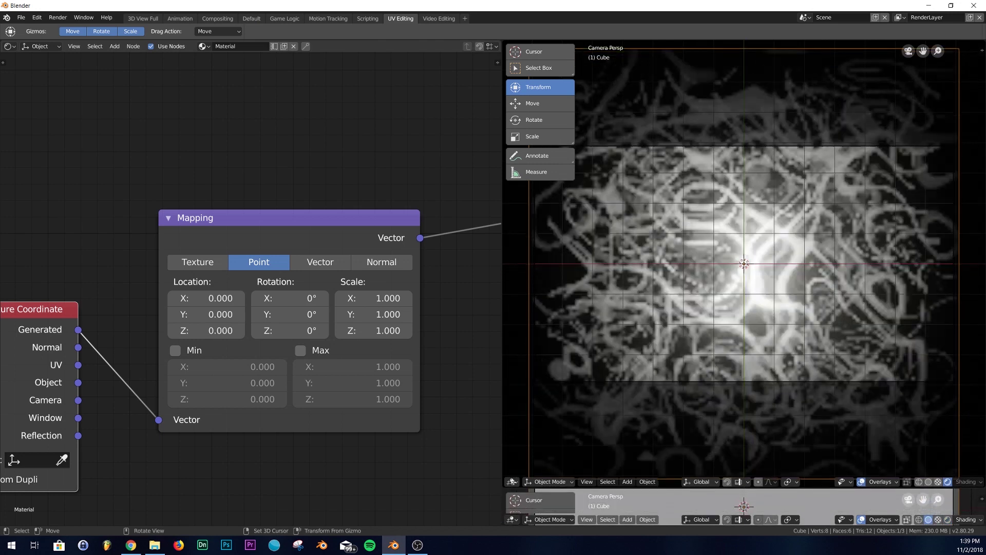
Split the node-editing viewport and make the new lower area a Timeline
left_click_drag(508, 512, 514, 465)
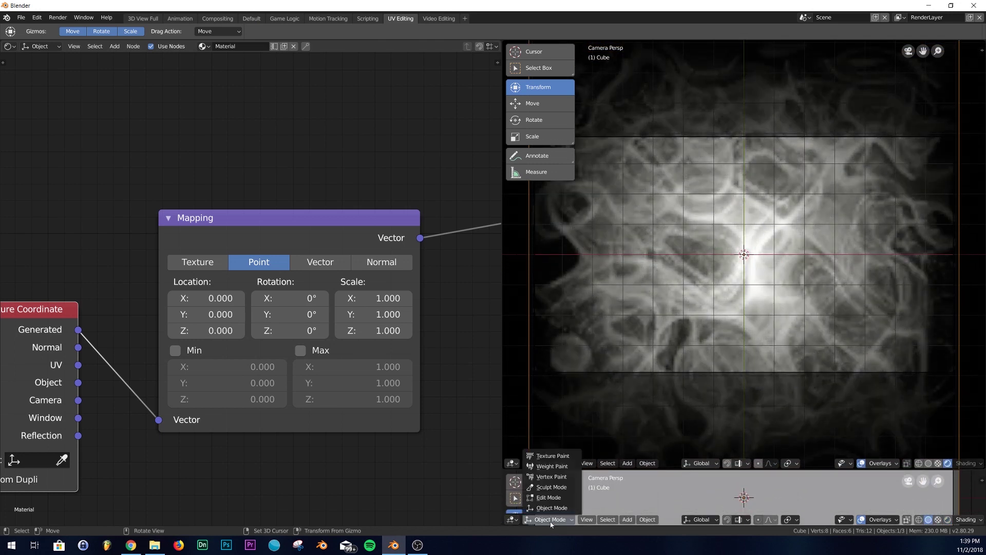
left_click(514, 520)
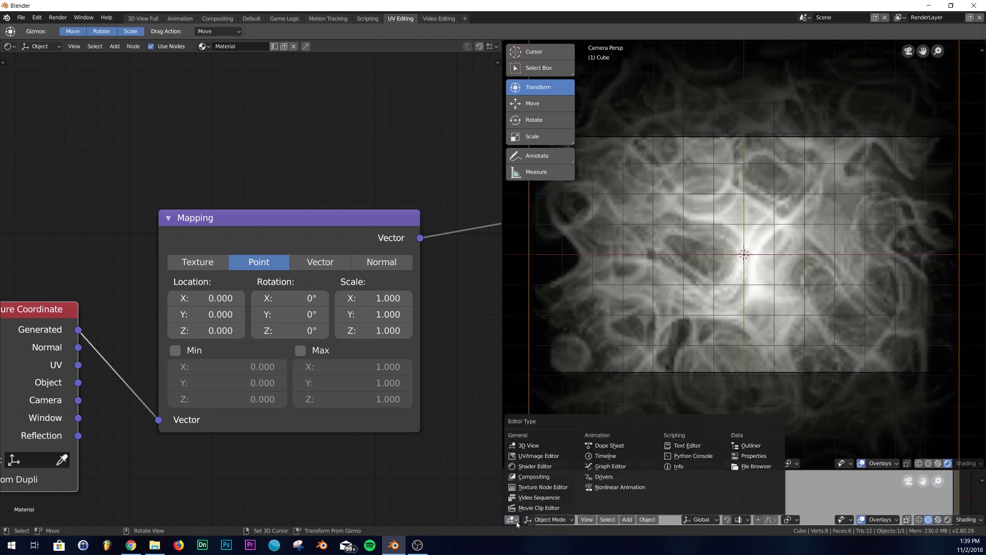
left_click(607, 455)
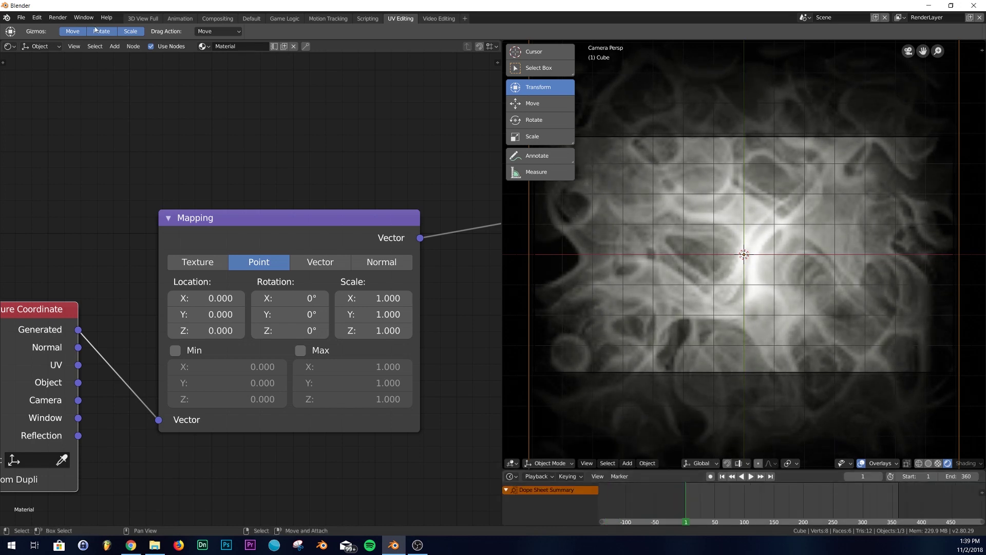
left_click(33, 18)
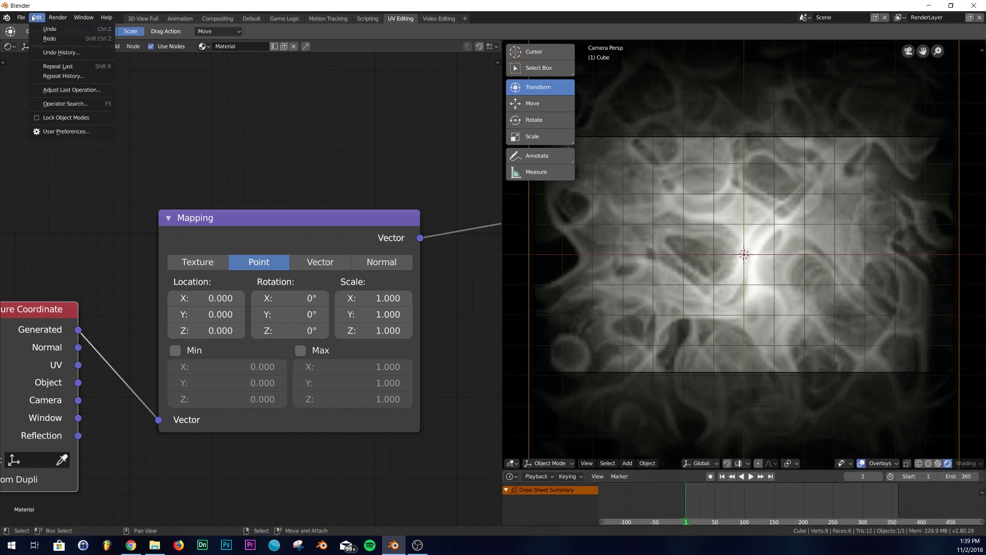
Set New F-Curve Defaults Interpolation to Linear in Editing preferences and close the window
left_click(83, 132)
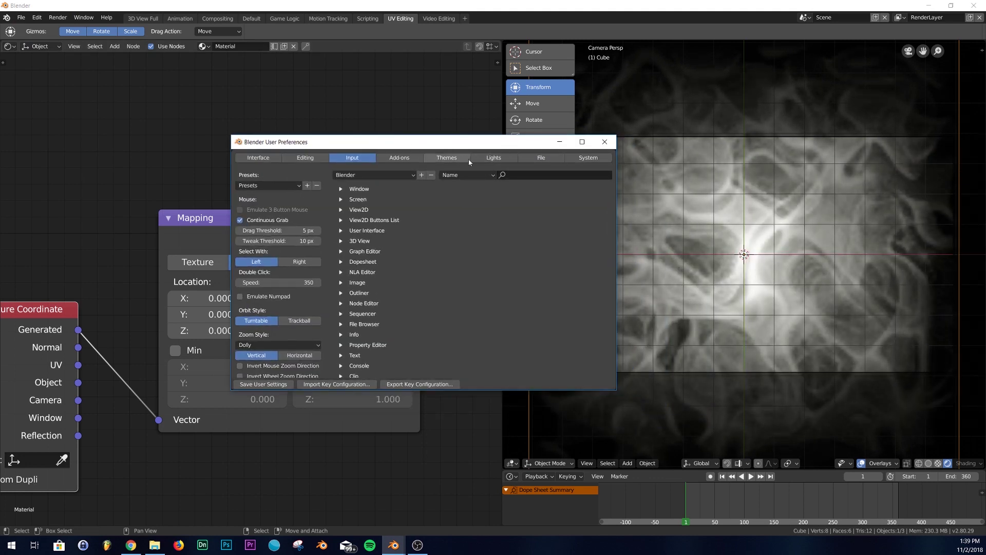
left_click(321, 159)
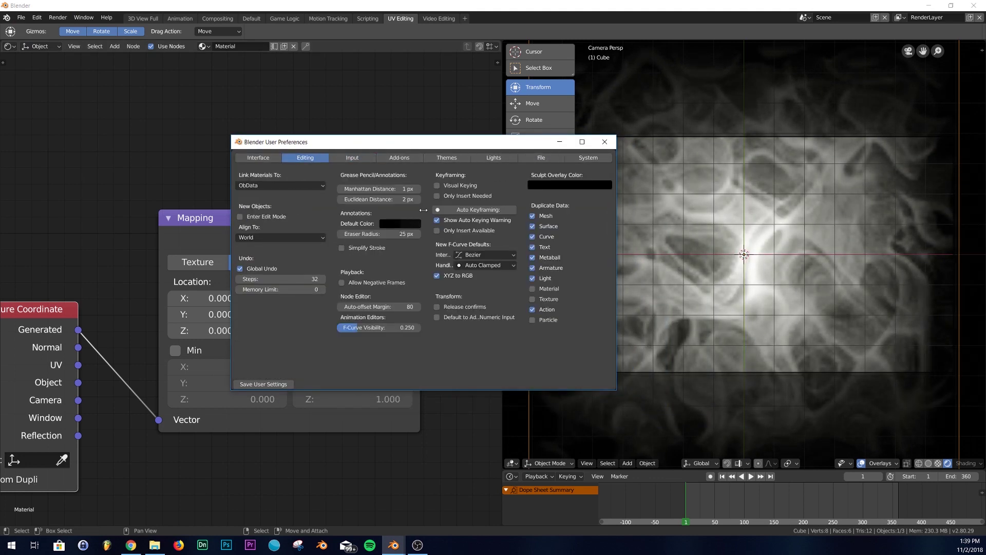
left_click(483, 255)
left_click(496, 255)
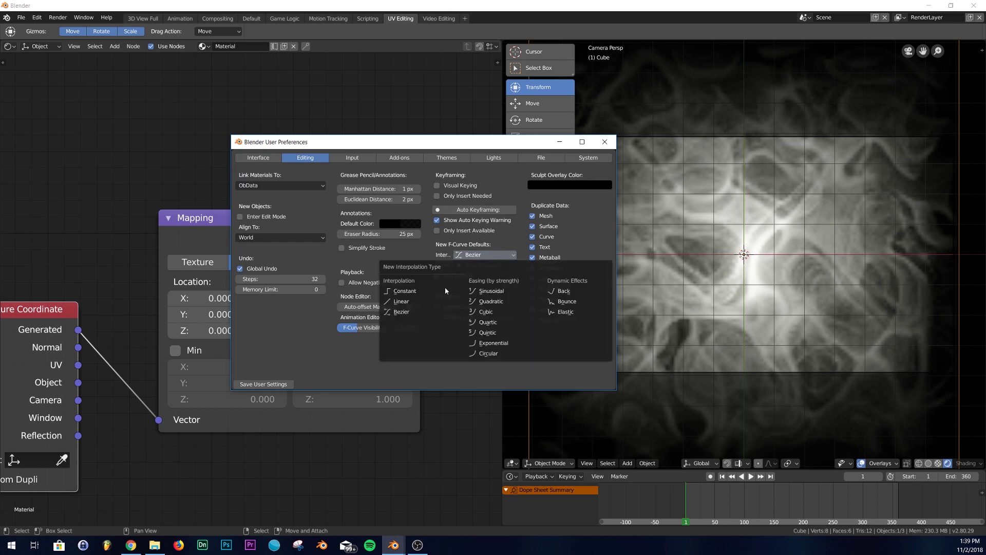
left_click(401, 301)
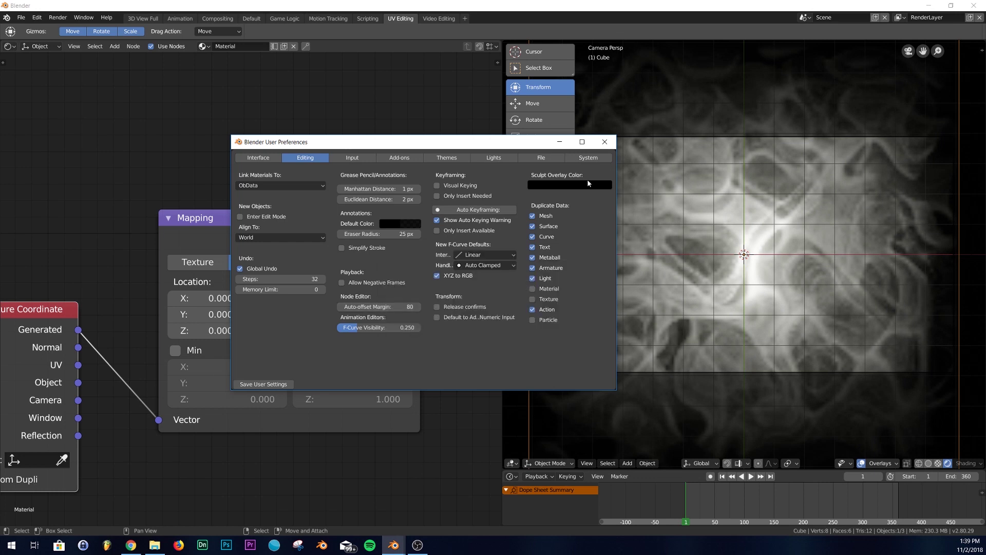
left_click(605, 142)
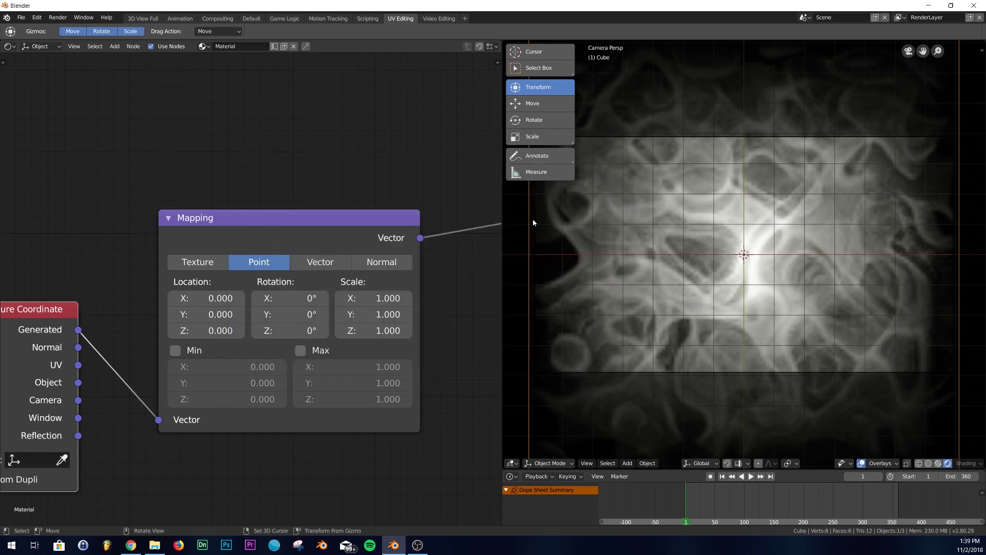
Keyframe Mapping Rotation X at 0° on frame 1 and 360° at frame 361, then play
right_click(305, 304)
left_click(305, 308)
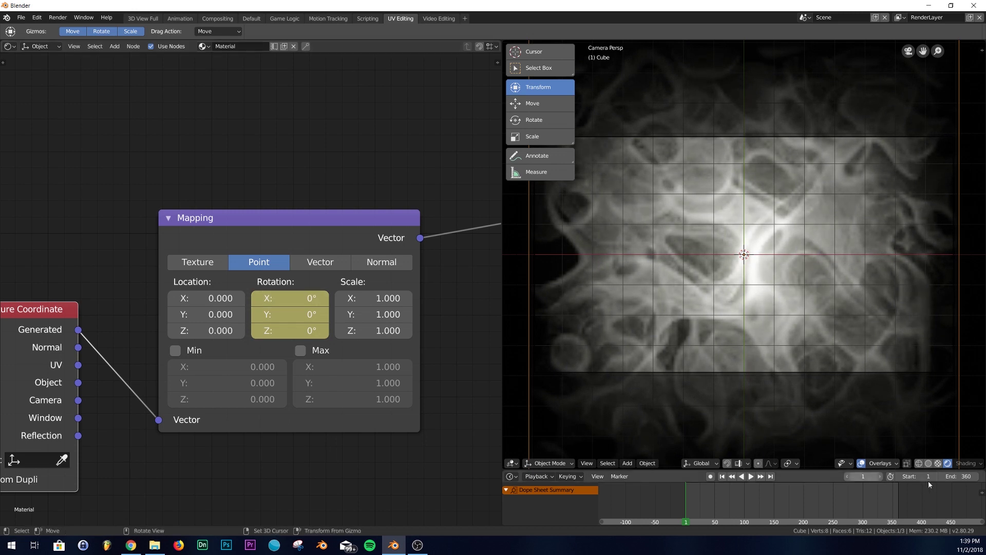
left_click(774, 479)
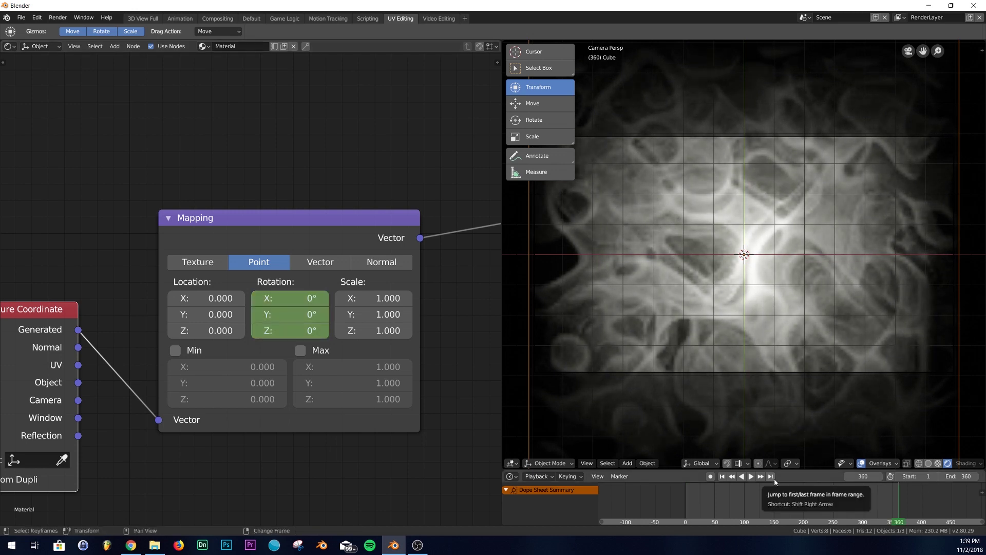
key("Right")
left_click(294, 298)
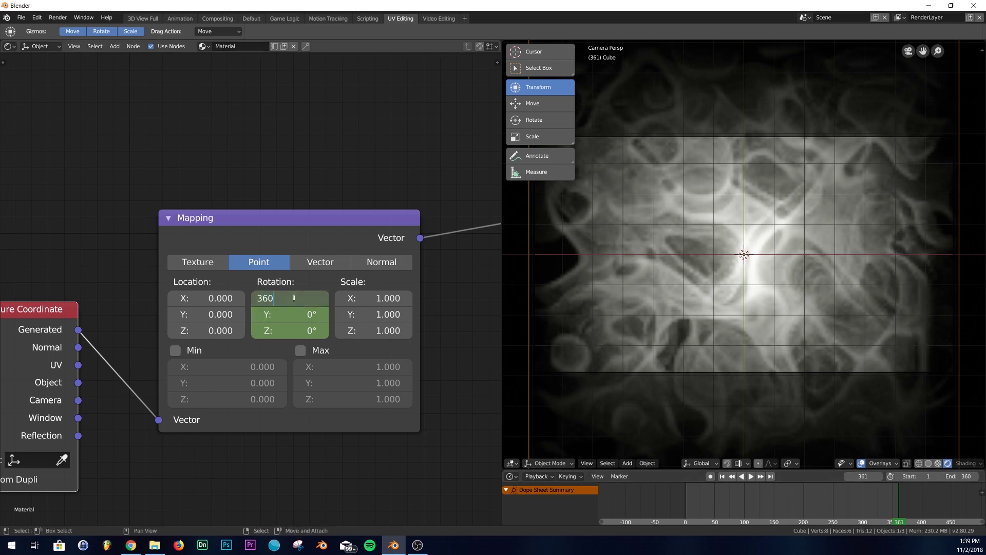
right_click(294, 298)
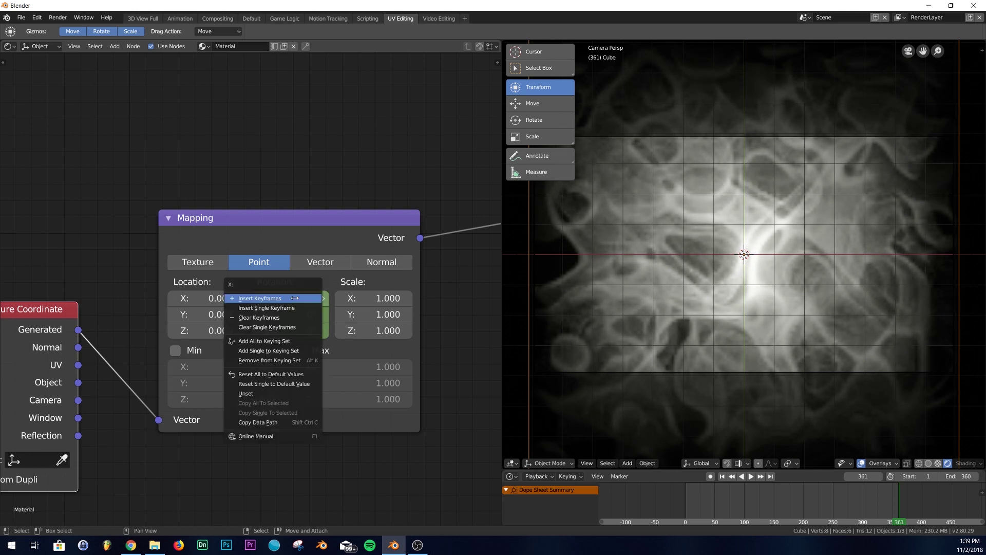
left_click(294, 296)
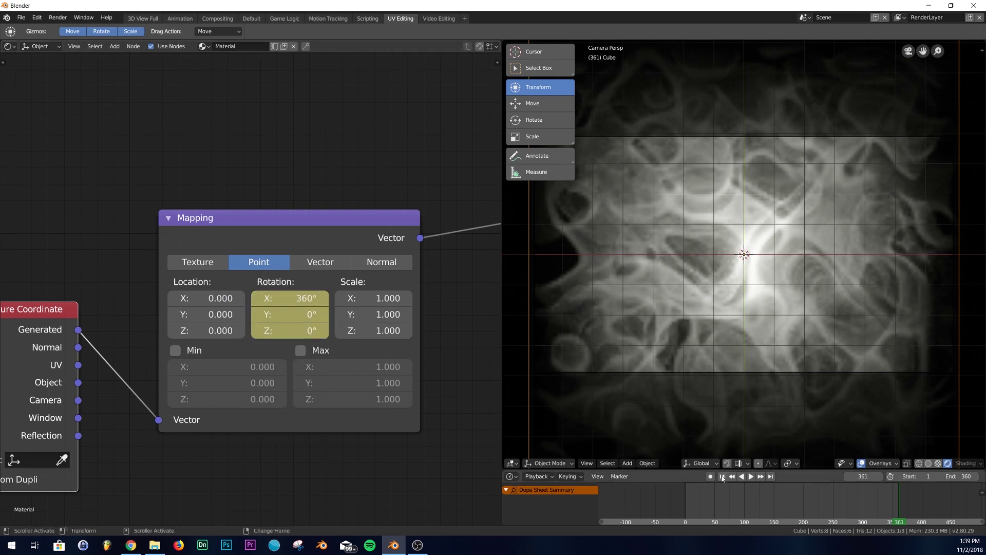
left_click(750, 476)
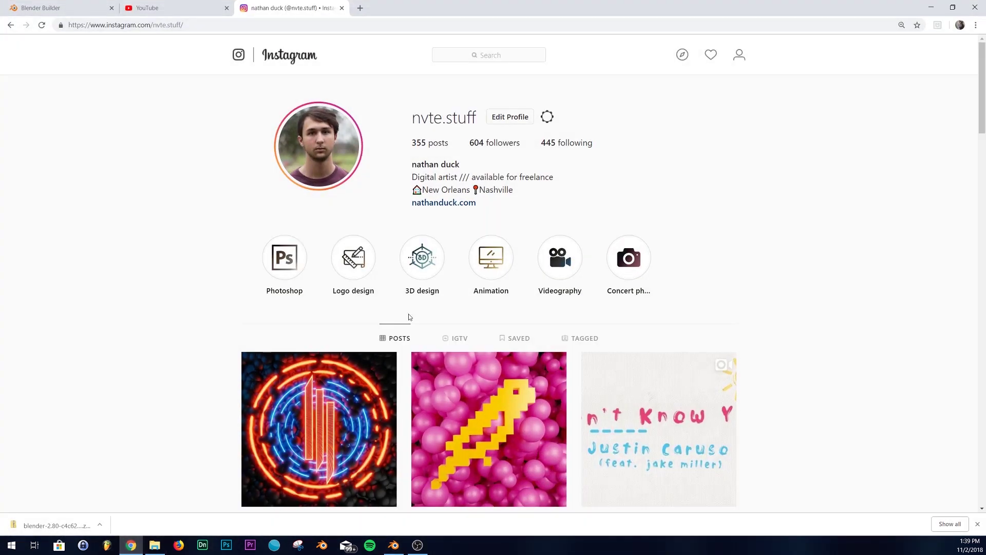
Play the smoke video post from the Instagram profile, close it, and switch to YouTube
scroll(409, 317, "down", 14)
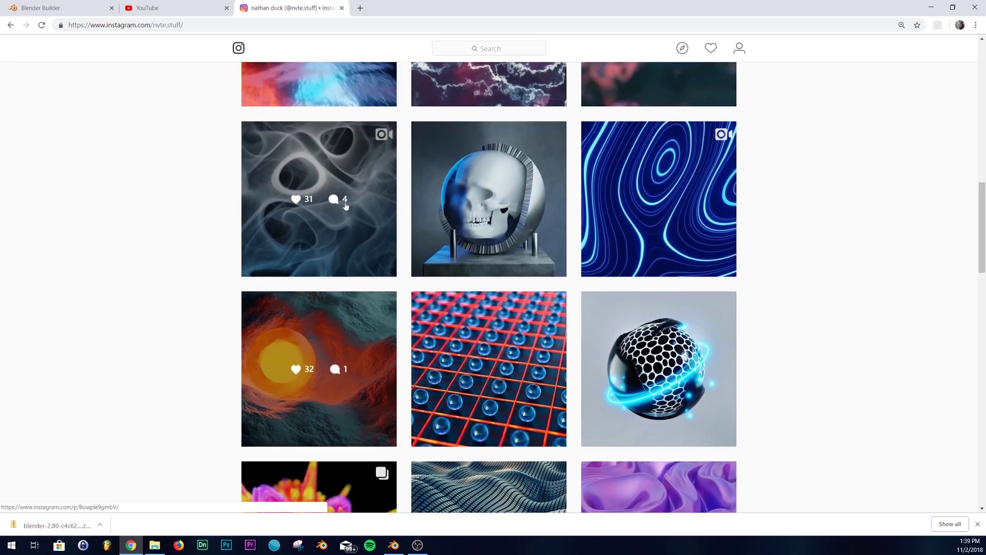
left_click(345, 205)
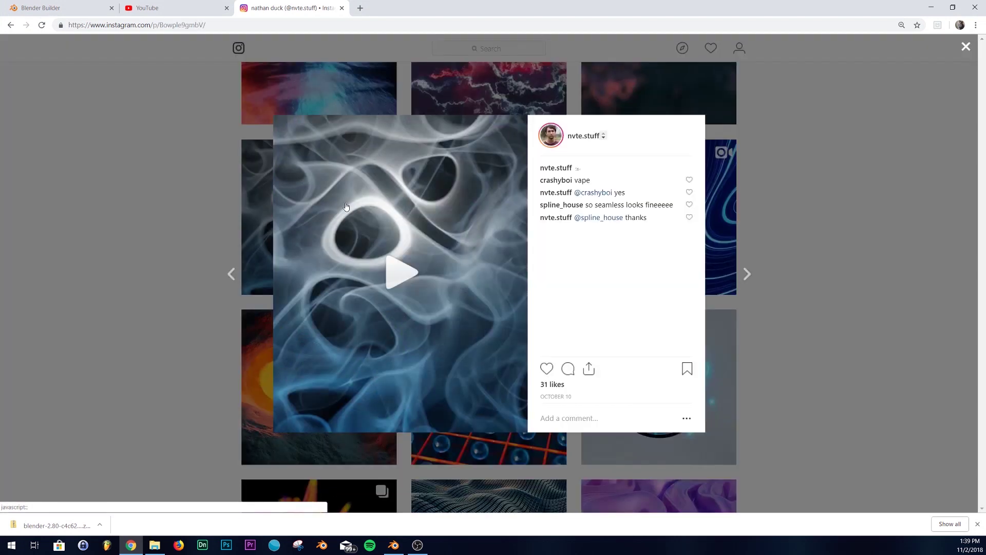
left_click(411, 277)
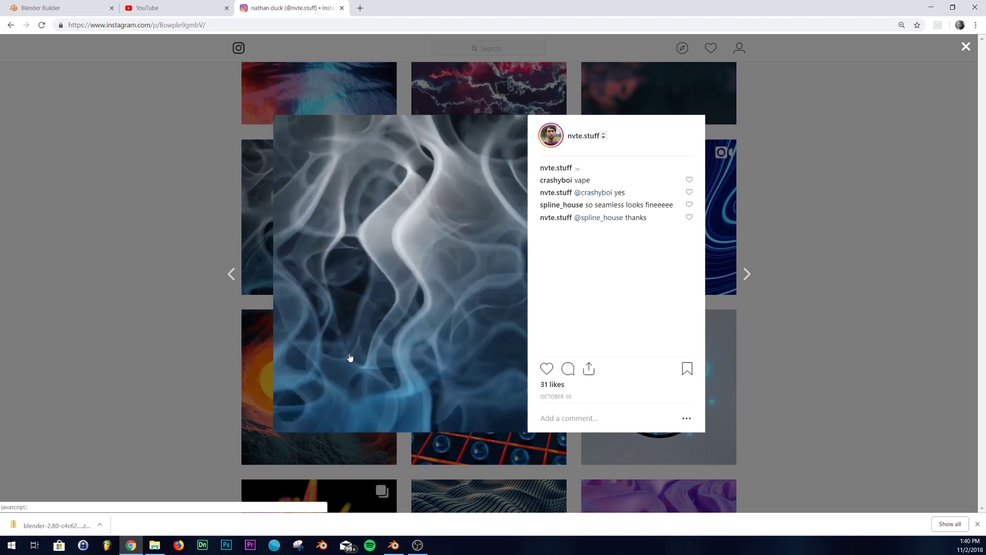
left_click(966, 46)
left_click(163, 9)
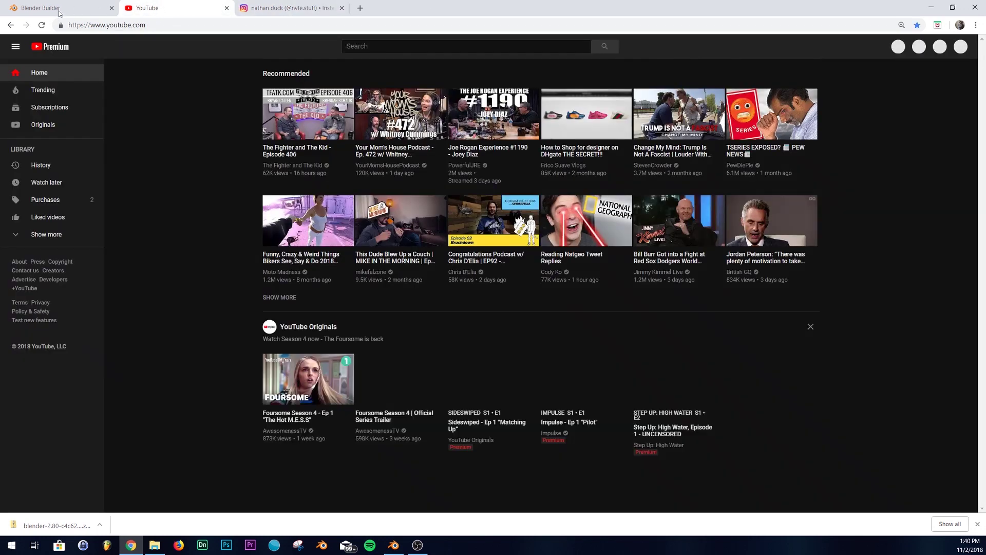
Scroll through Blender Builder's Download Latest Builds tables, then minimize the browser
left_click(59, 11)
scroll(654, 232, "up", 5)
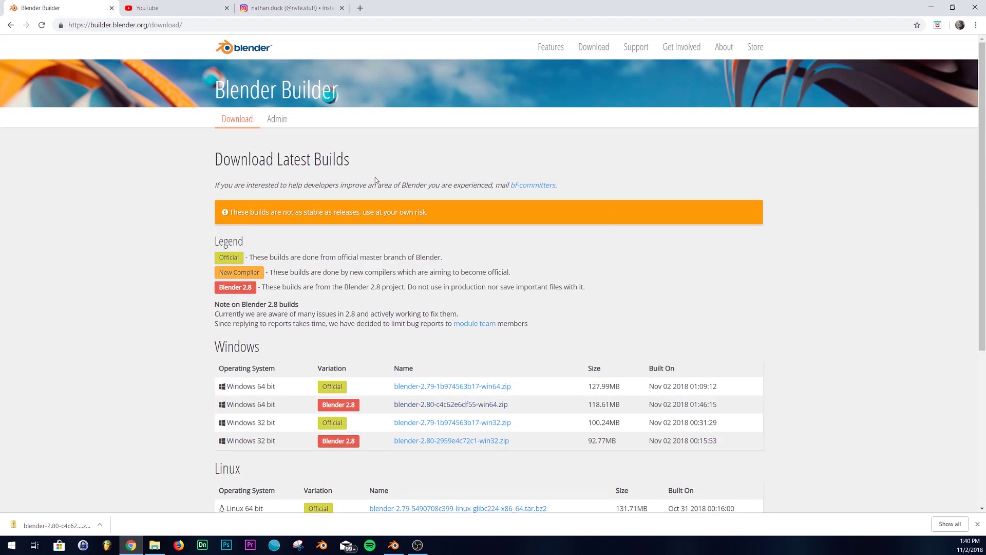
scroll(434, 344, "down", 4)
scroll(434, 347, "up", 4)
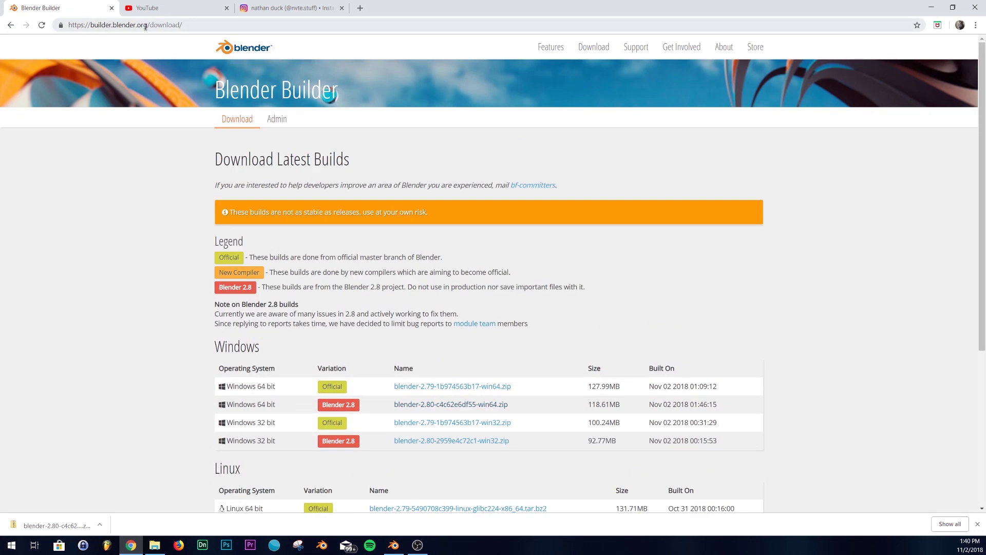
scroll(502, 315, "down", 2)
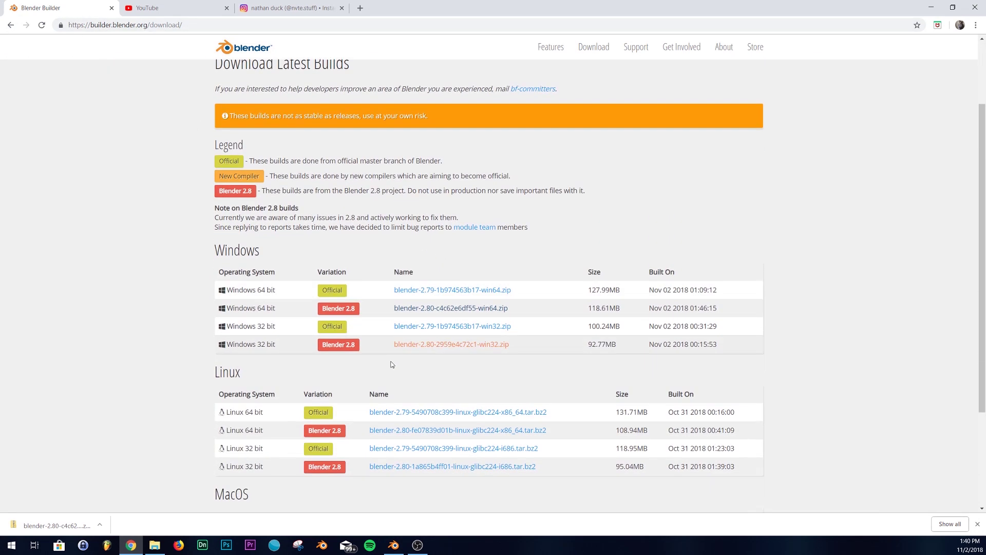
left_click(930, 9)
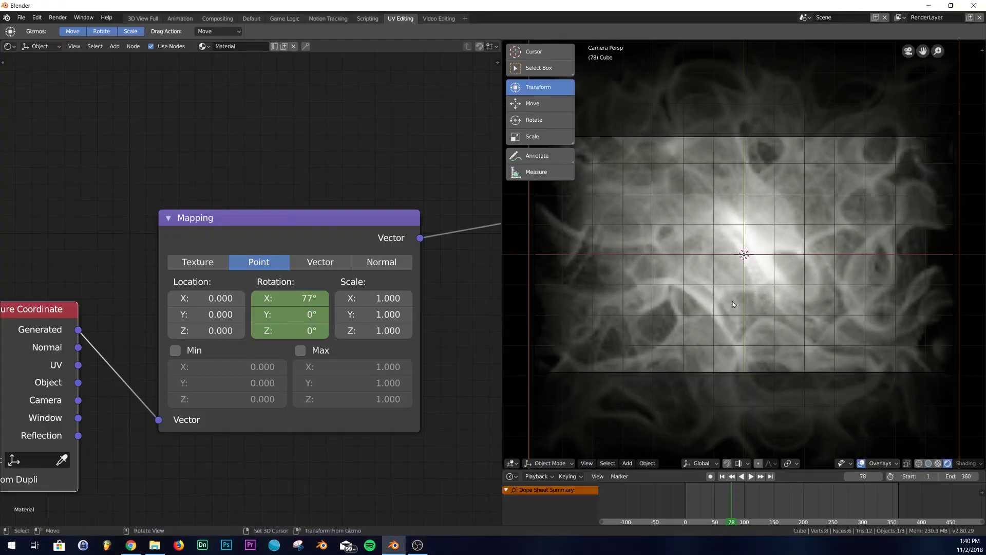
In the Default workspace, set the volumetric tile size back to 4px
left_click(242, 20)
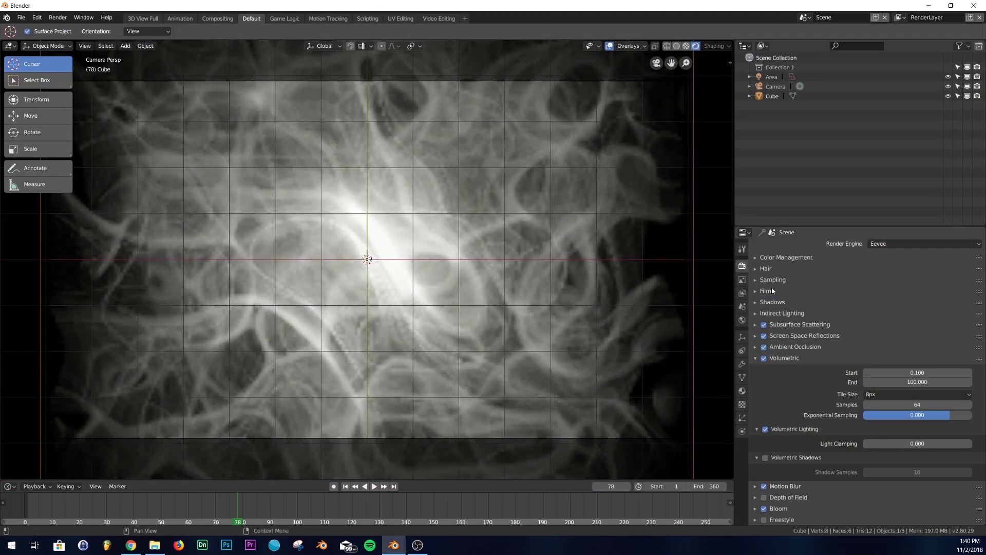
left_click(893, 396)
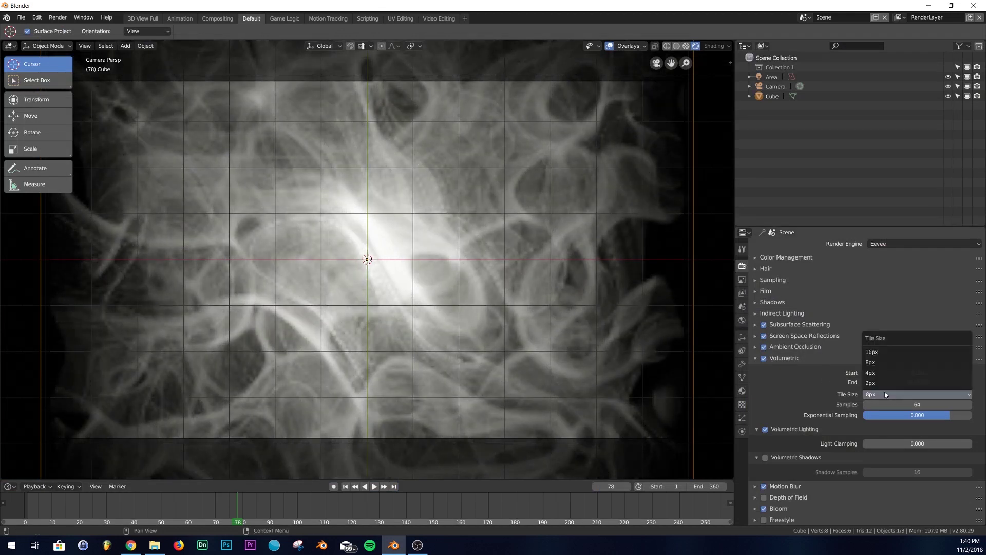
left_click(874, 364)
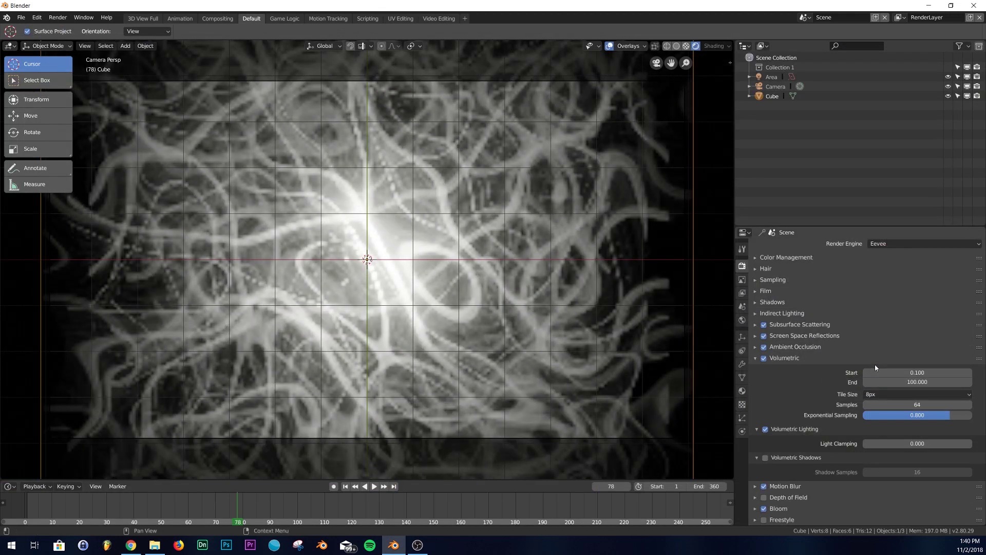
left_click(885, 394)
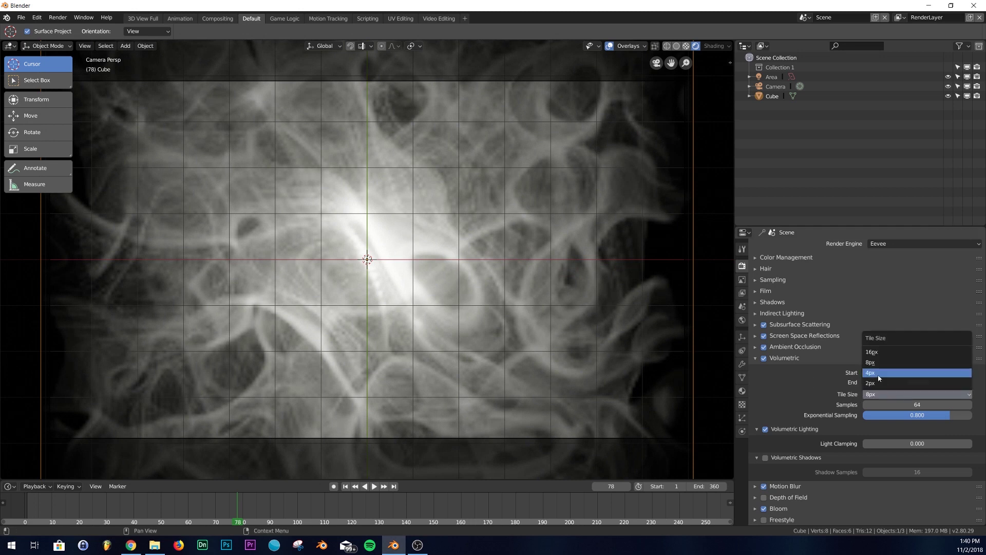
left_click(880, 376)
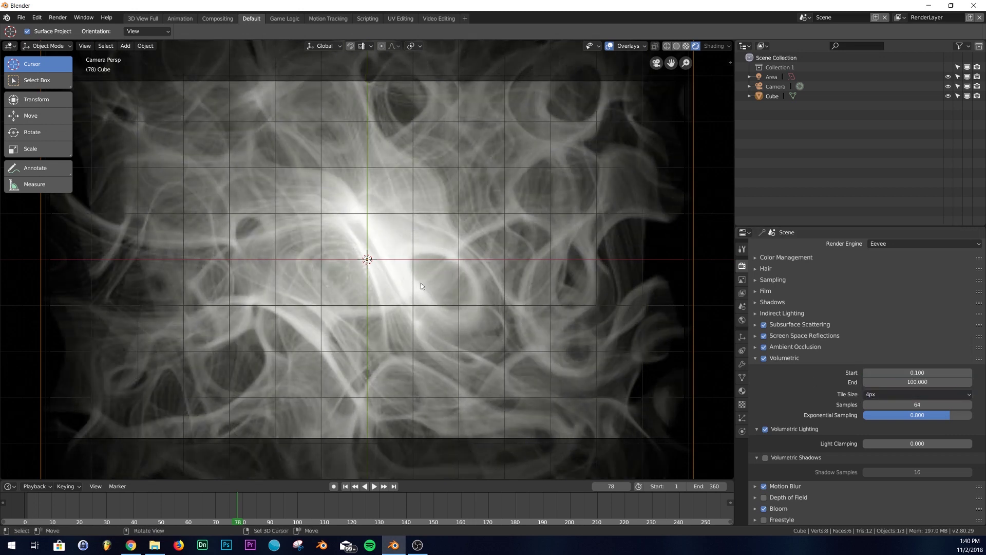
Orbit around the smoke cube and toggle camera view with Numpad 0
middle_click_drag(415, 262, 412, 241)
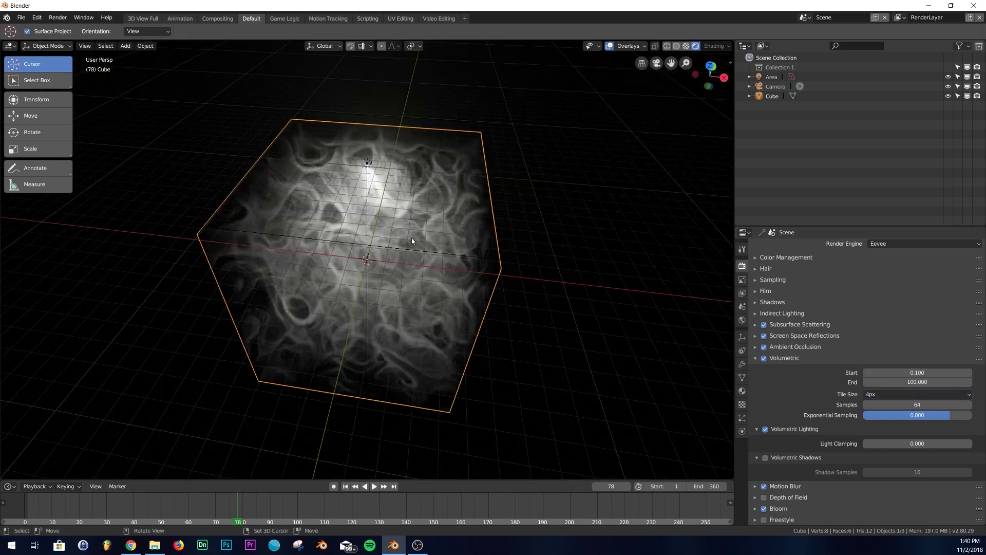
left_click(891, 394)
key("KP_0")
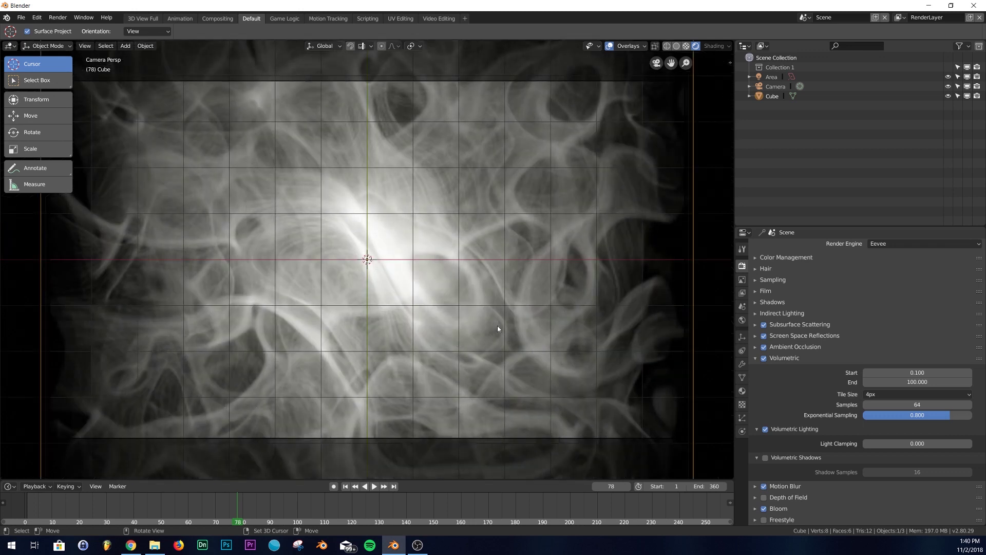
key("KP_0")
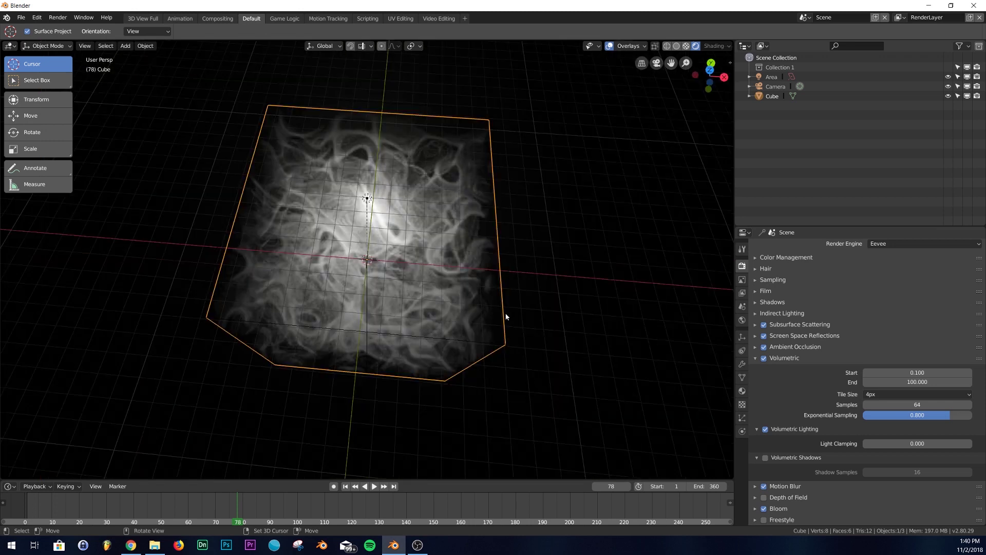